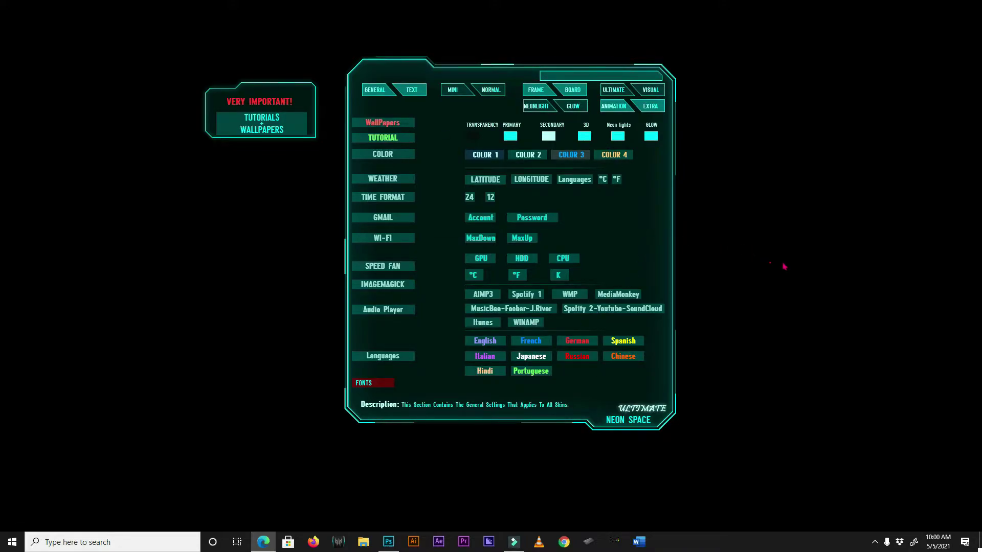
# Open Manage Rainmeter from the tray icon and select Neon Space\-Settings\Option.ini.
pyautogui.click(874, 540)
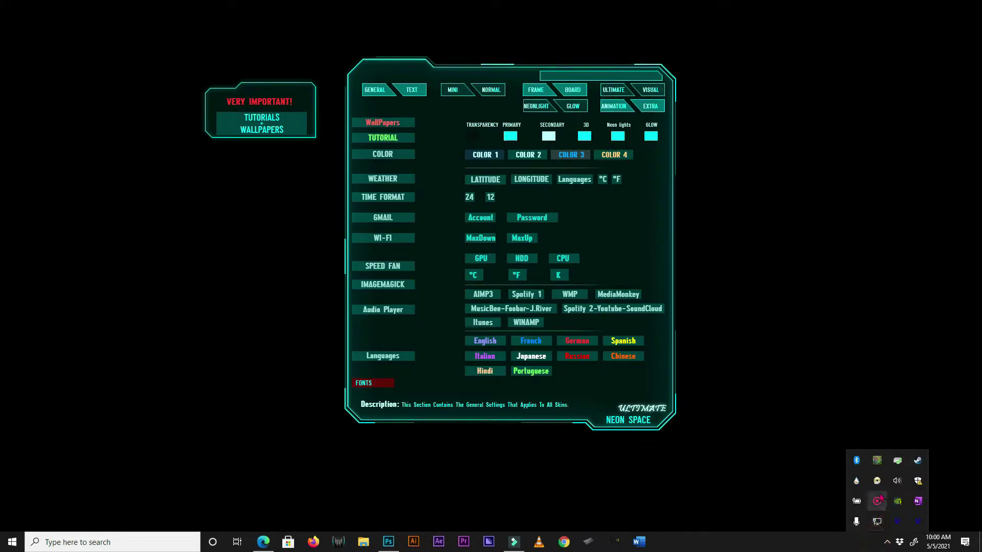
pyautogui.rightClick(857, 481)
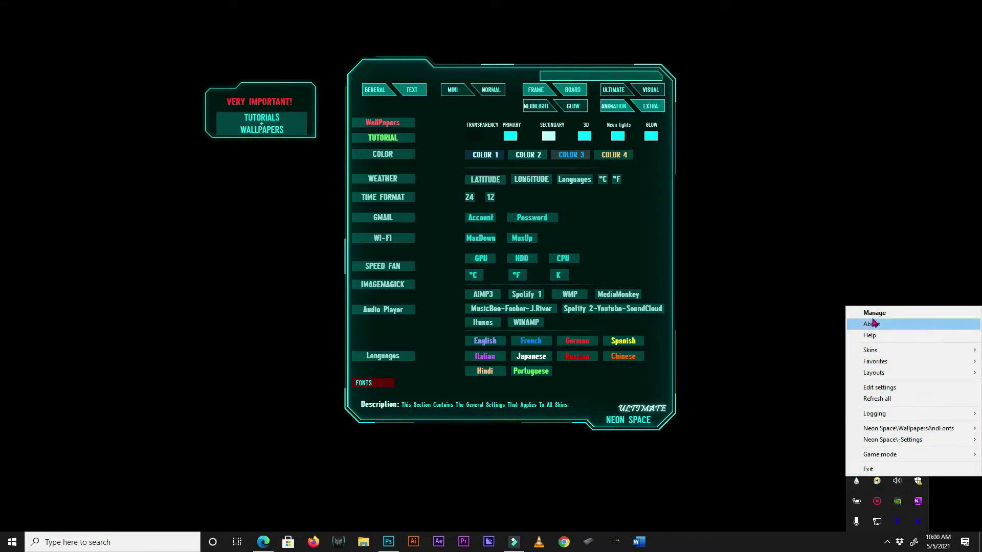
pyautogui.click(899, 316)
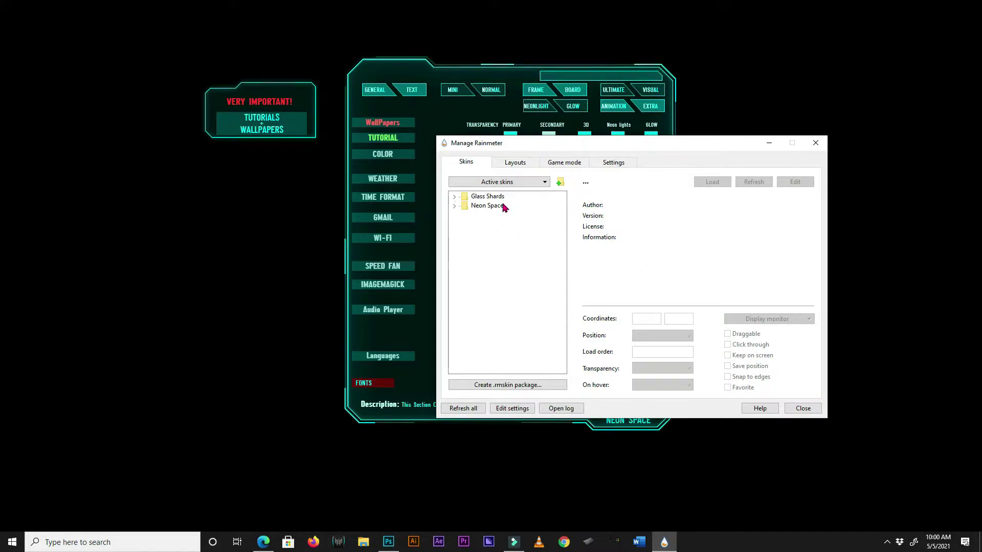
pyautogui.click(454, 206)
pyautogui.click(464, 206)
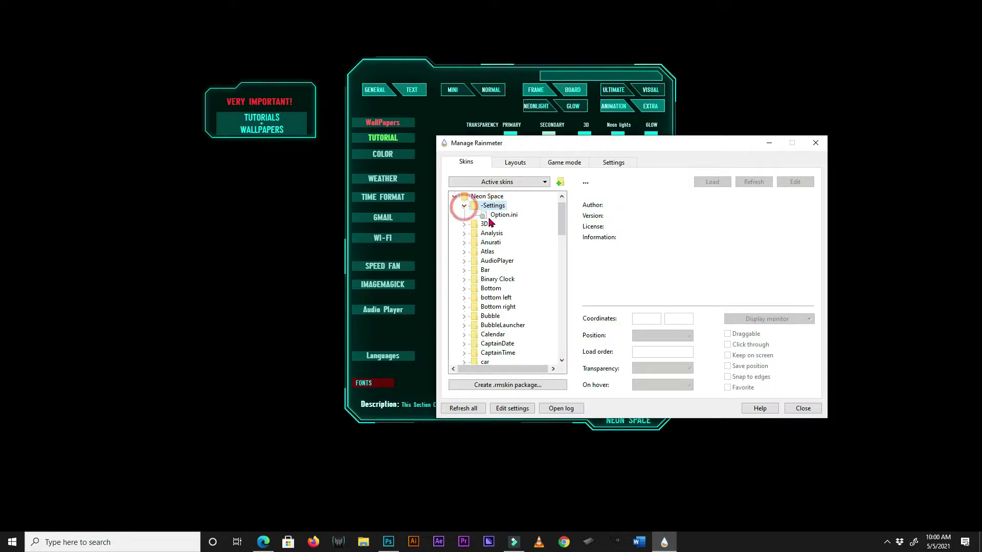
pyautogui.click(505, 215)
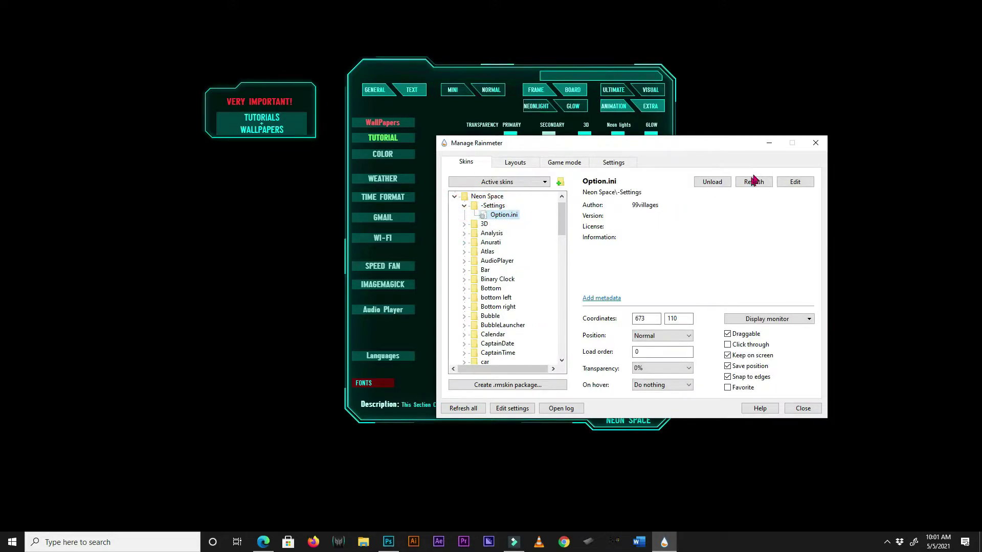
# Minimize the manager, browse the TEXT through EXTRA skin pages, and return to GENERAL.
pyautogui.click(768, 143)
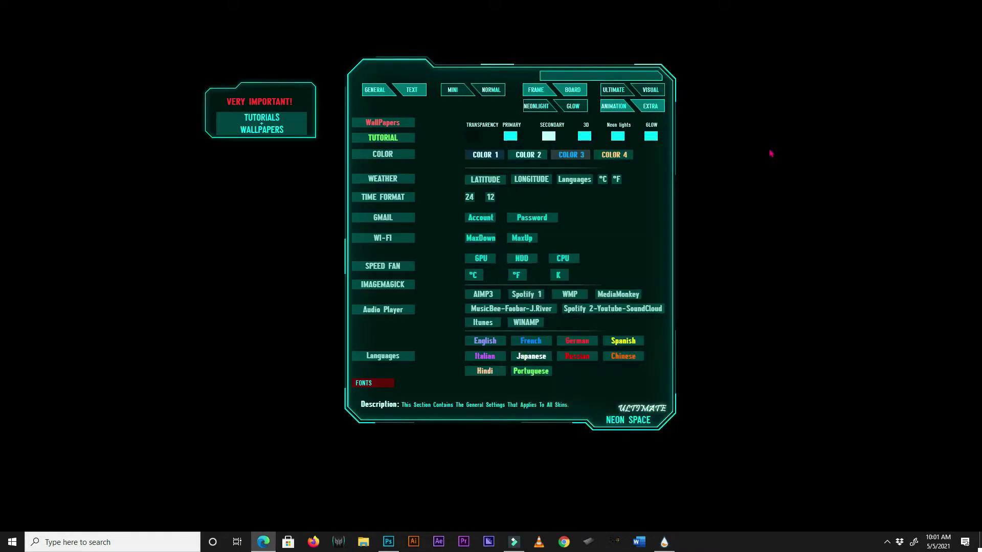
pyautogui.click(411, 90)
pyautogui.click(454, 90)
pyautogui.click(492, 90)
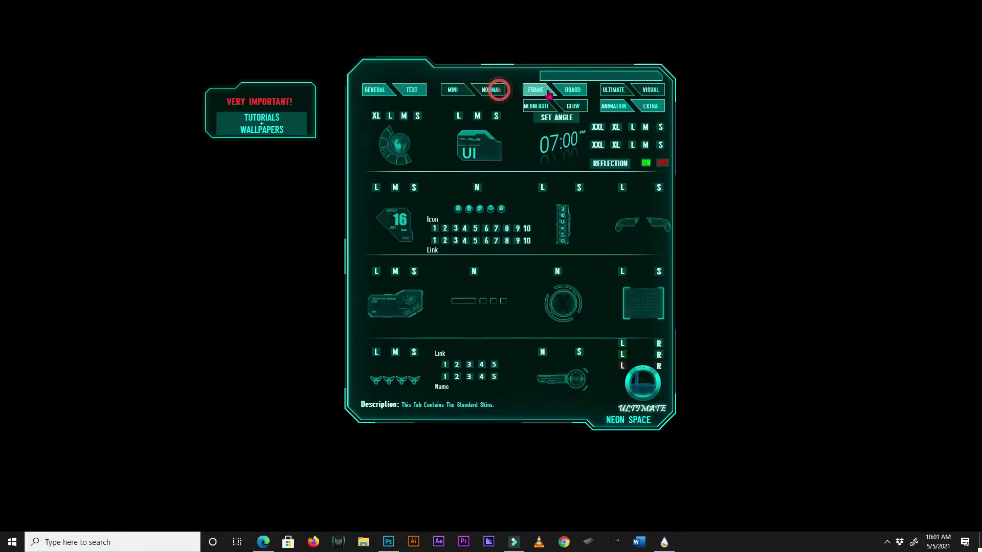
pyautogui.click(538, 91)
pyautogui.click(569, 92)
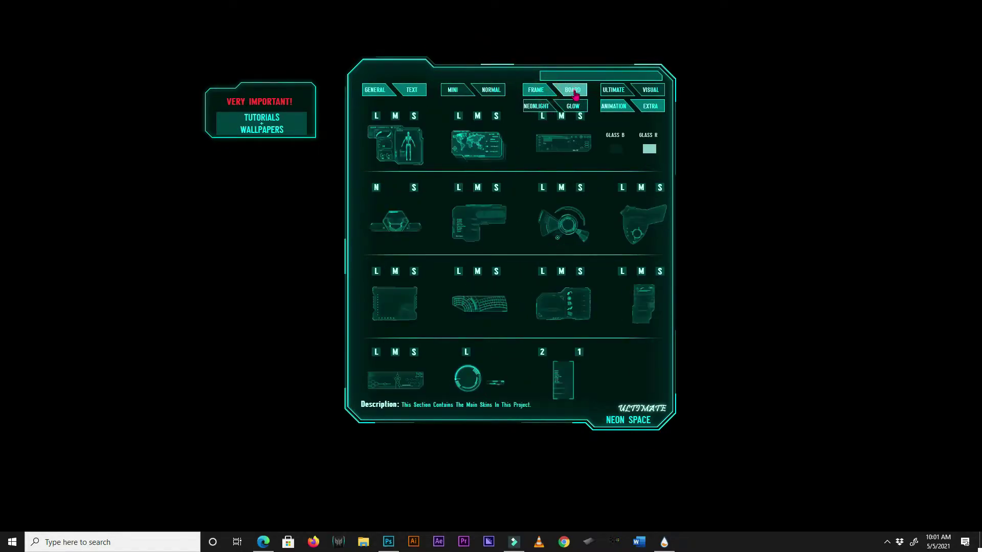
pyautogui.click(536, 106)
pyautogui.click(573, 106)
pyautogui.click(654, 107)
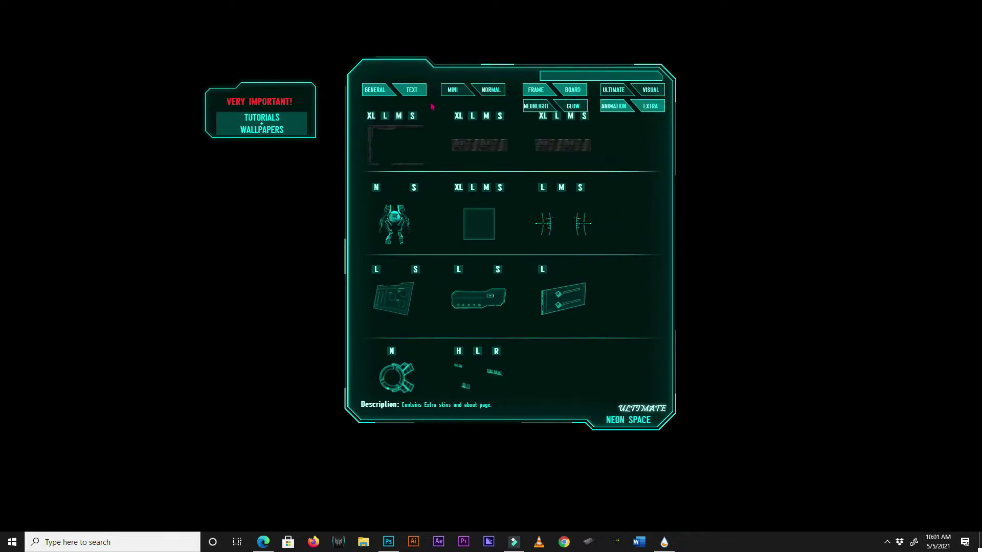
pyautogui.click(408, 92)
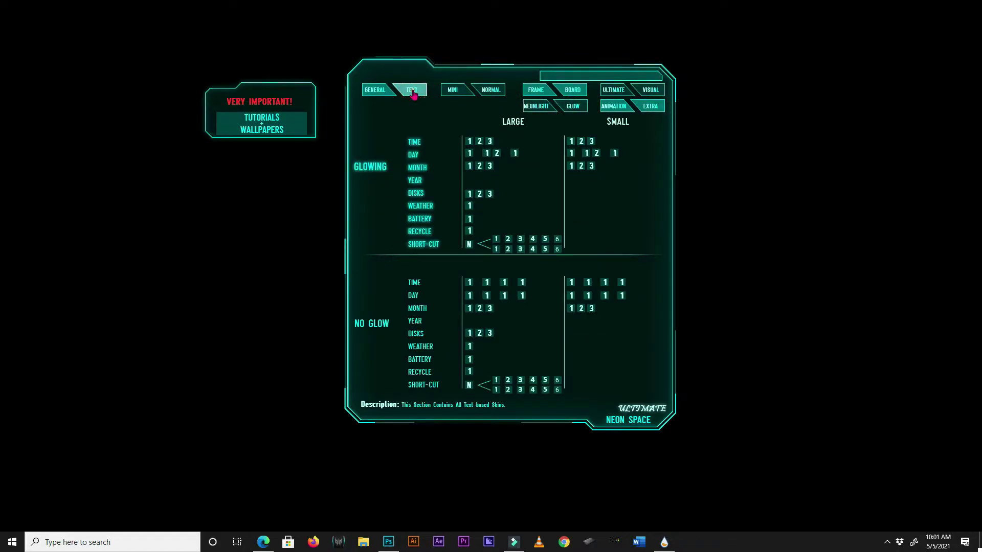
pyautogui.click(383, 95)
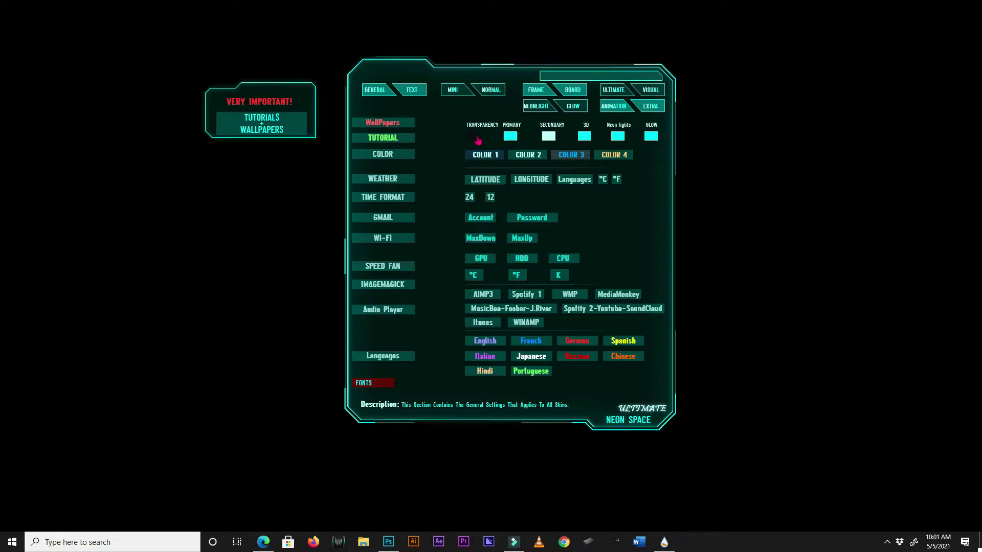
# Set the Neon Space transparency value to 255.
pyautogui.moveTo(477, 140)
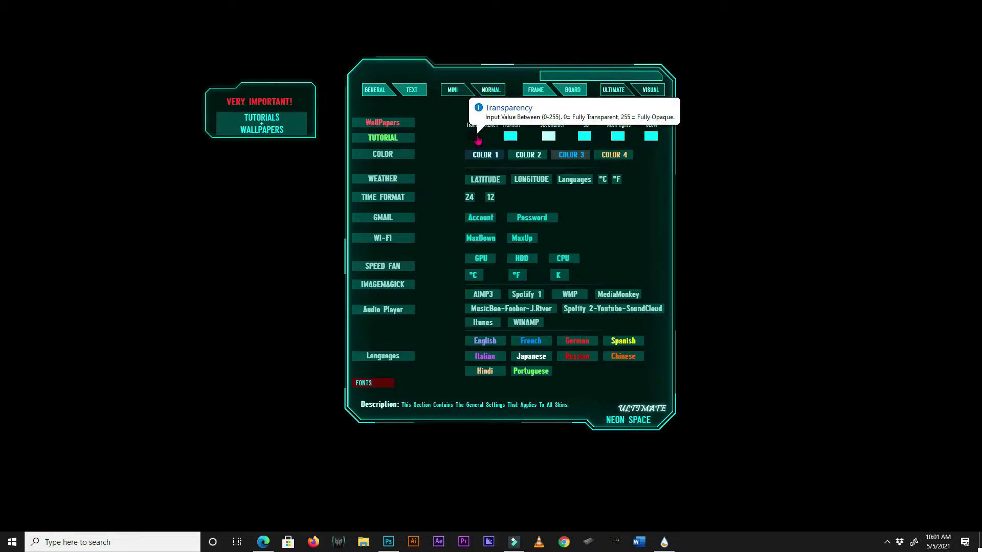
pyautogui.click(477, 140)
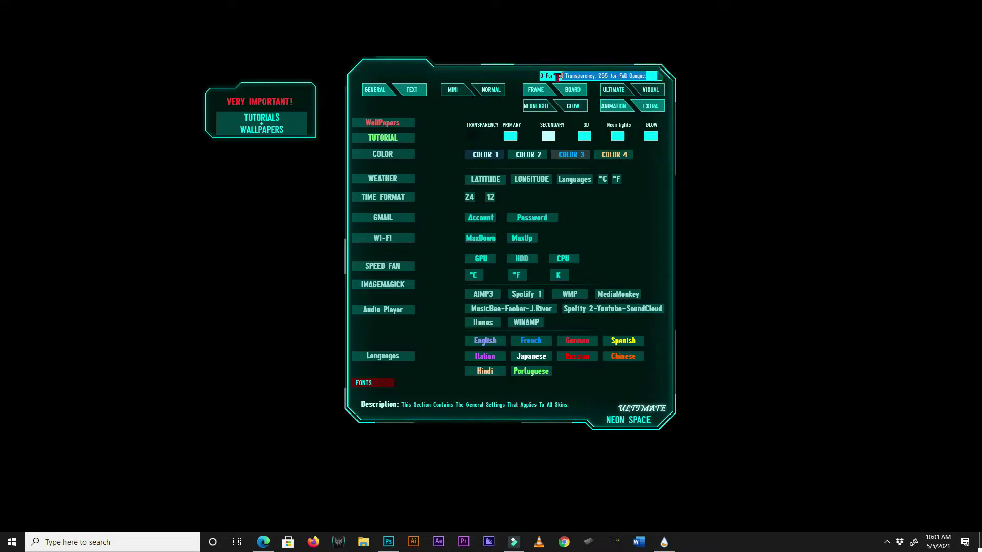
pyautogui.write('0')
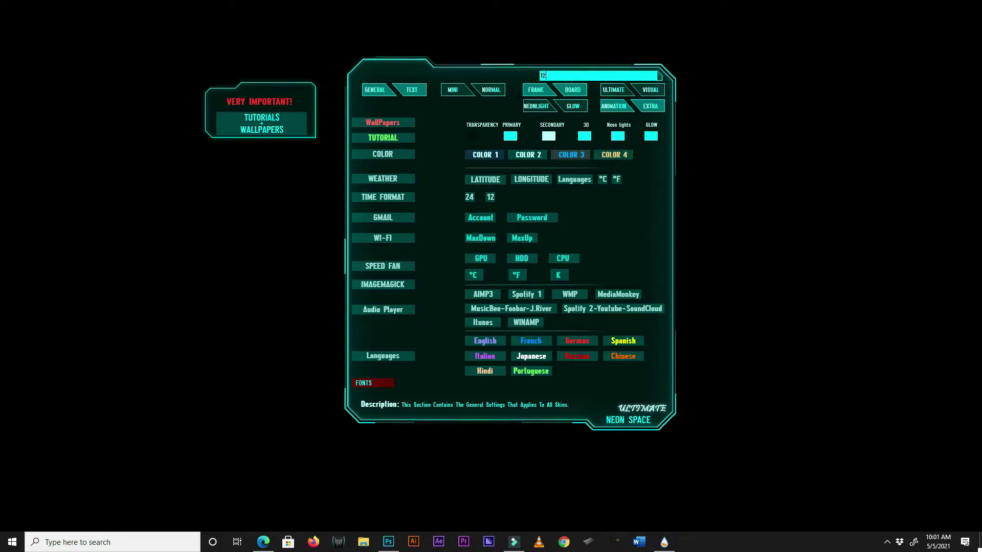
pyautogui.press('BackSpace')
pyautogui.press('BackSpace')
pyautogui.press('BackSpace')
pyautogui.write('255')
pyautogui.click(442, 107)
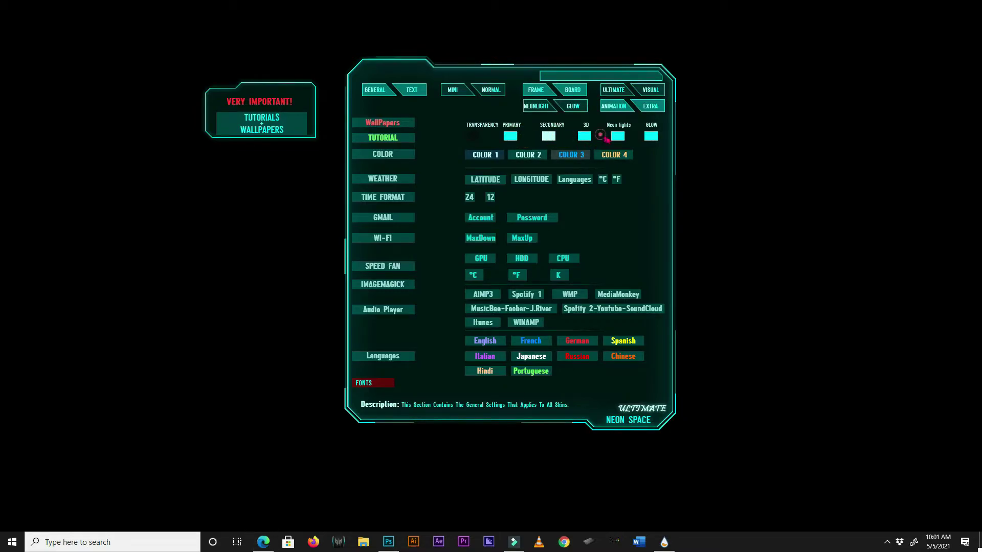
pyautogui.click(511, 136)
pyautogui.click(502, 195)
pyautogui.click(553, 218)
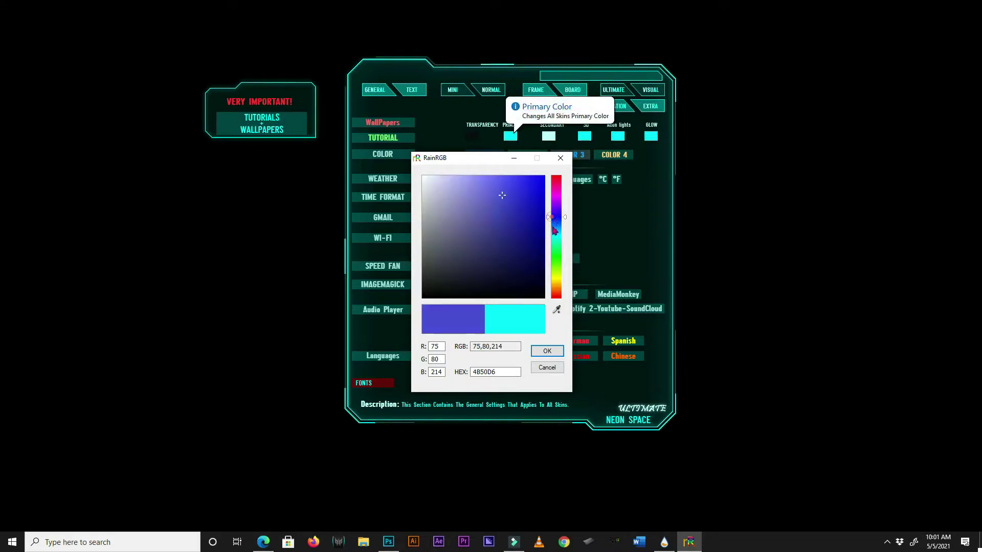
pyautogui.click(507, 247)
pyautogui.click(555, 260)
pyautogui.click(499, 197)
pyautogui.click(496, 195)
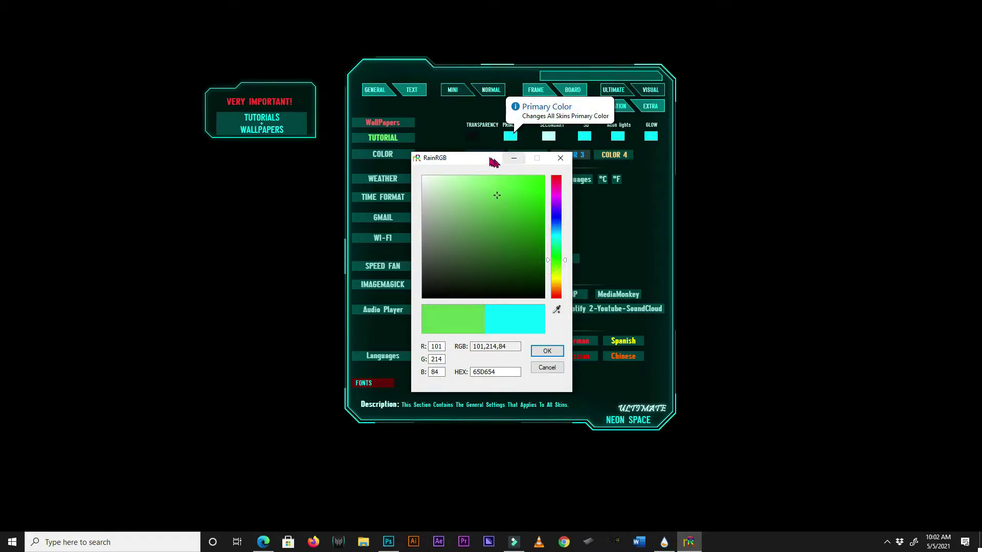
pyautogui.moveTo(493, 162); pyautogui.dragTo(343, 170)
pyautogui.click(384, 263)
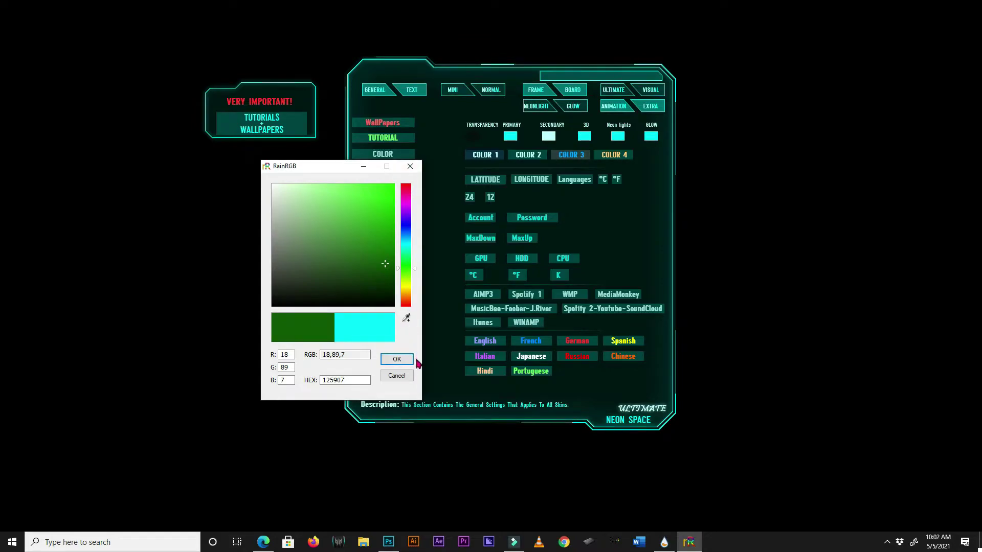
pyautogui.click(419, 167)
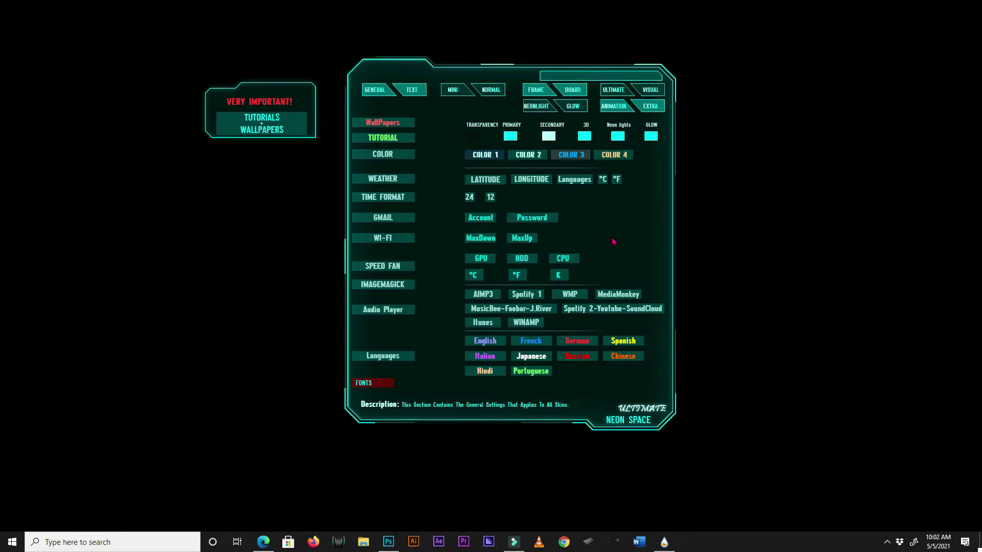
# Open mapcoordinates.net from the WEATHER option and look up Paris, France.
pyautogui.click(418, 179)
pyautogui.click(398, 182)
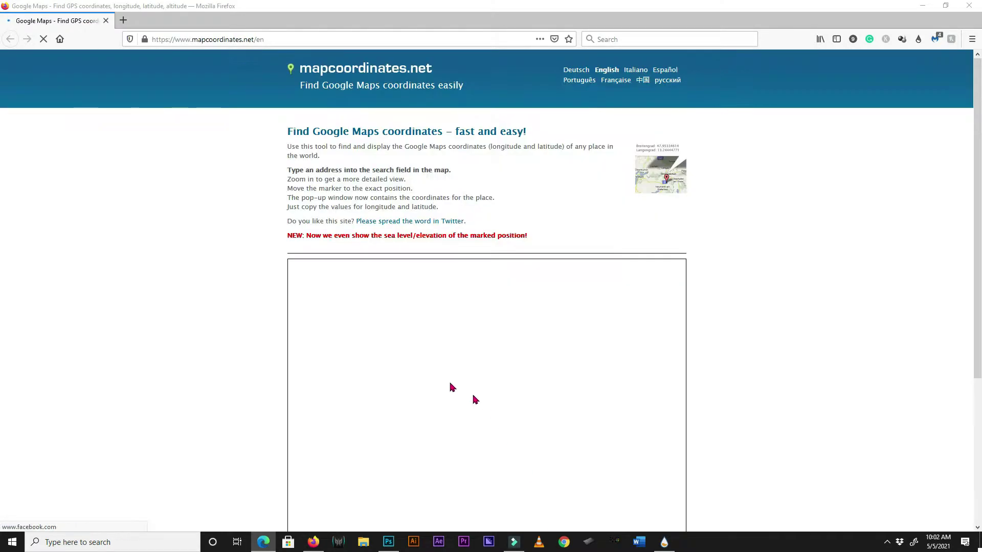
pyautogui.click(323, 313)
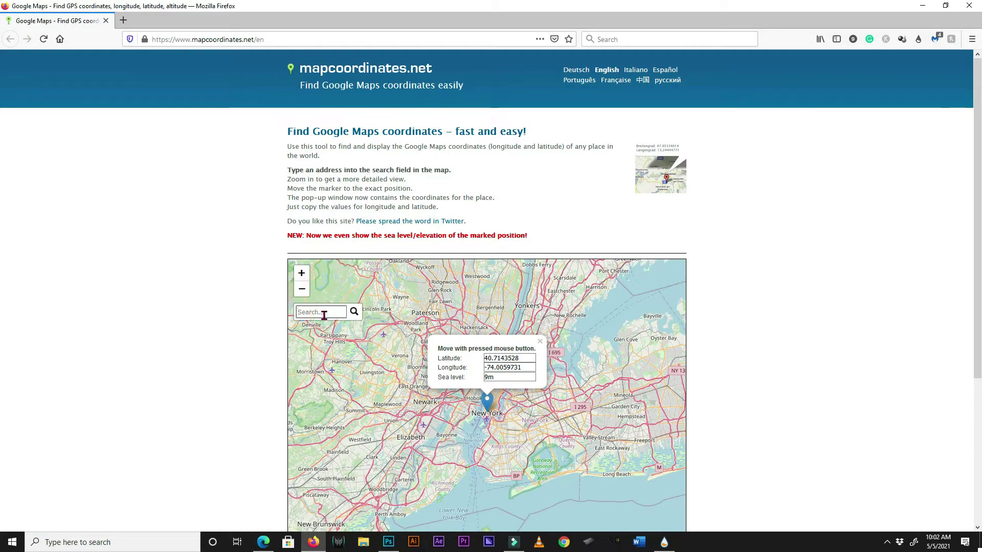
pyautogui.write('paris')
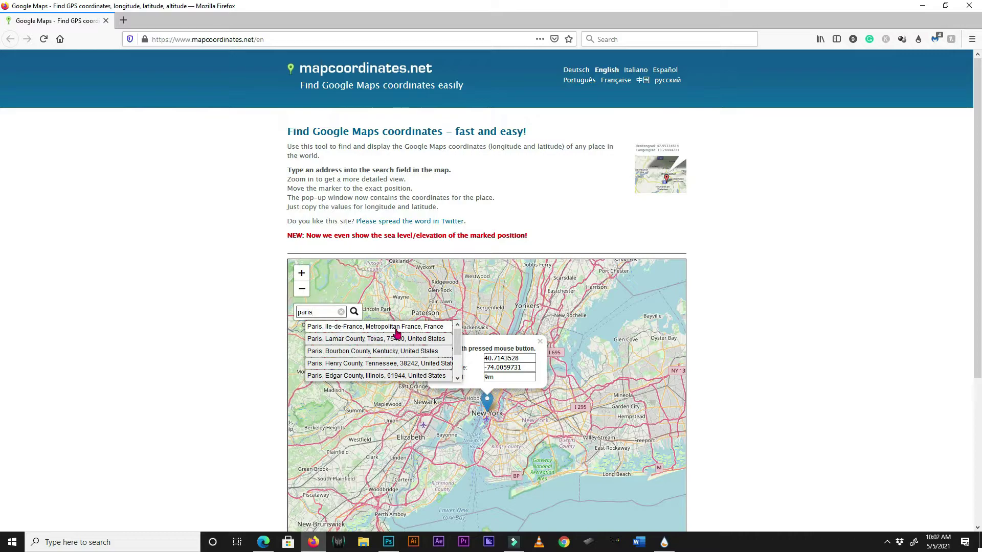
pyautogui.click(397, 330)
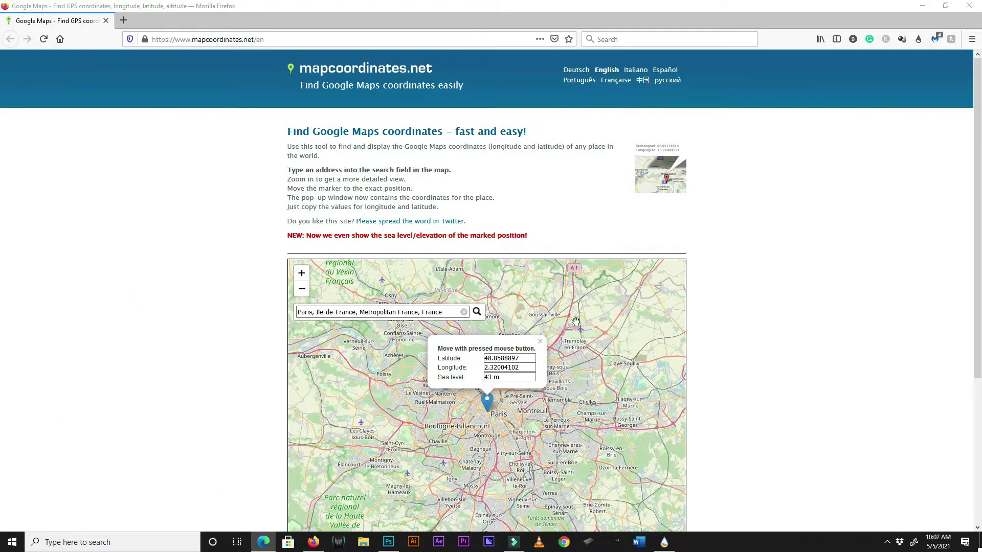
# Copy Paris's latitude 48.8588897 and minimize Firefox.
pyautogui.click(527, 358)
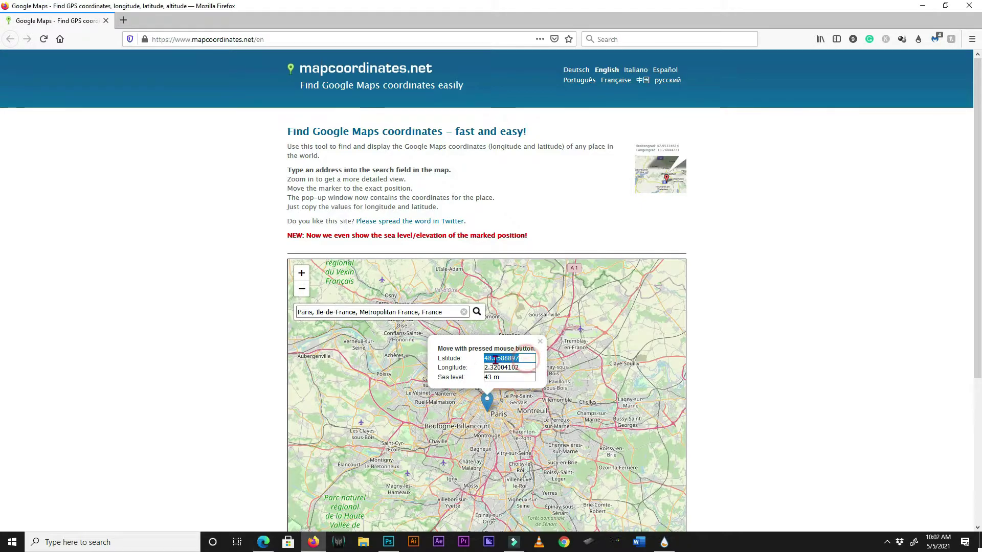
pyautogui.rightClick(495, 360)
pyautogui.click(500, 394)
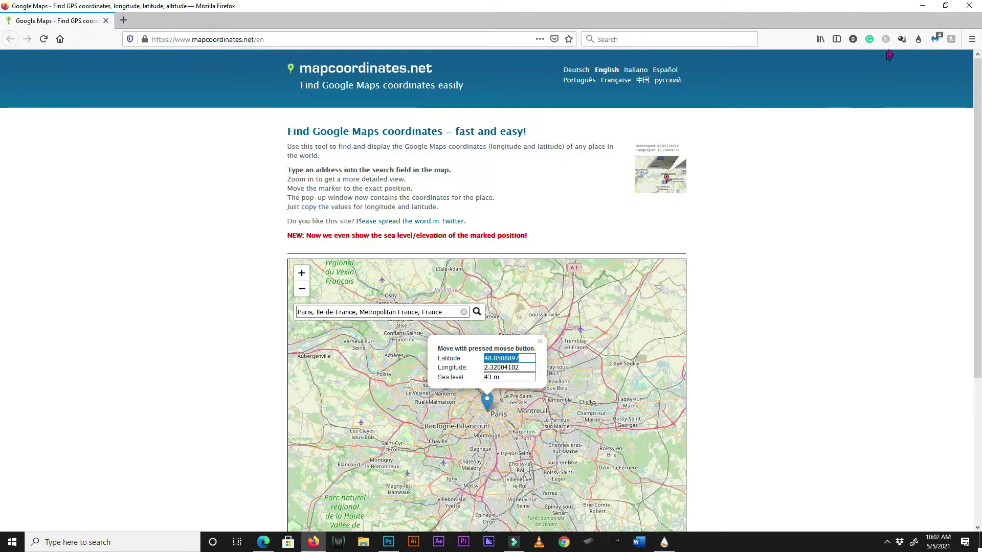
pyautogui.click(921, 6)
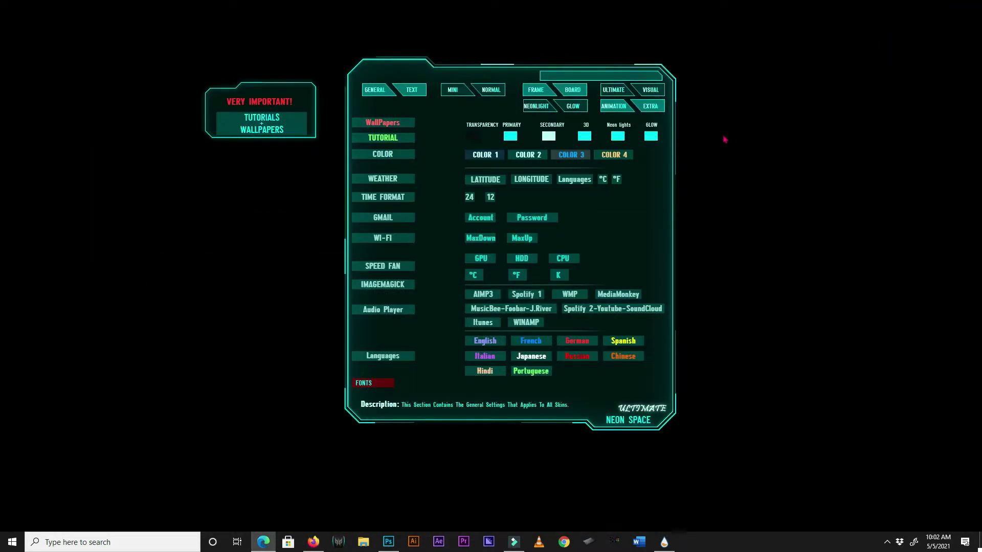
# Paste 48.8588897 into the Neon Space weather latitude setting.
pyautogui.click(484, 184)
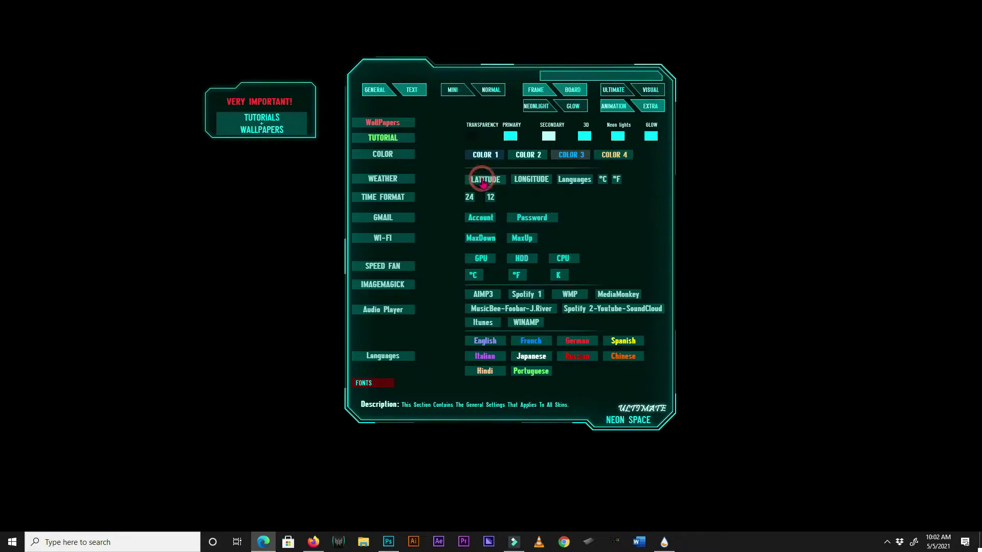
pyautogui.click(655, 78)
pyautogui.hotkey('ctrl', 'v')
pyautogui.hotkey('ctrl', 'a')
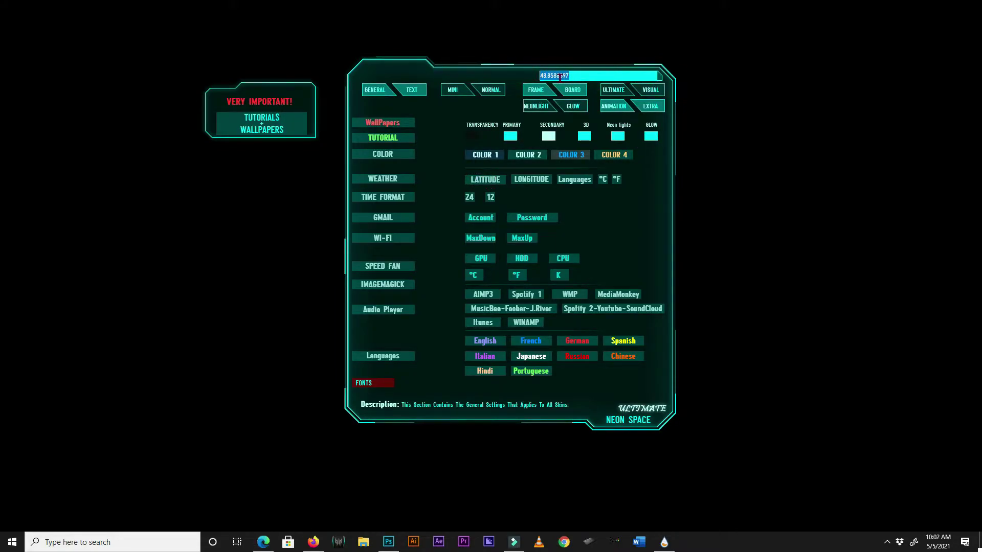
pyautogui.rightClick(559, 77)
pyautogui.click(484, 123)
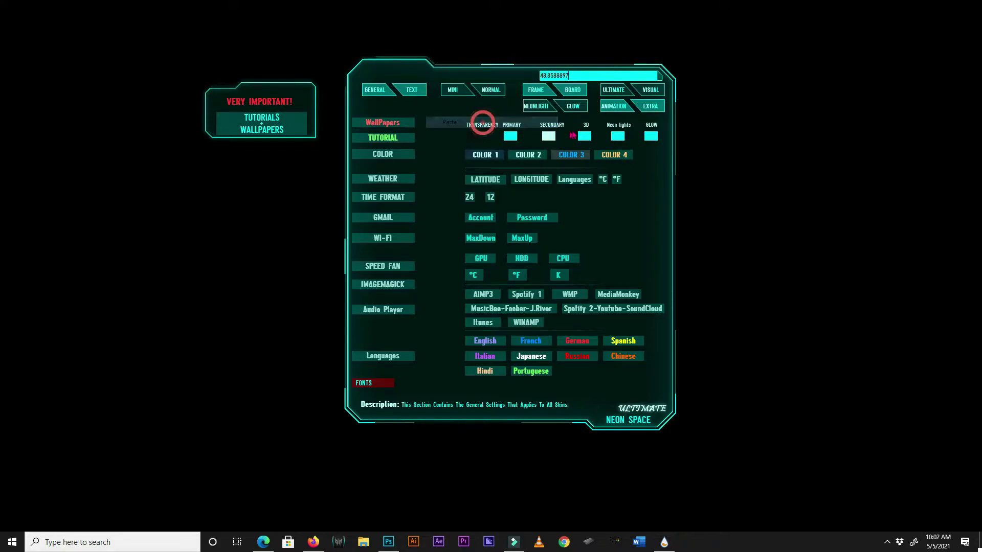
pyautogui.click(646, 234)
# Copy Paris's longitude 2.32004102 from mapcoordinates.net and minimize Firefox.
pyautogui.click(312, 542)
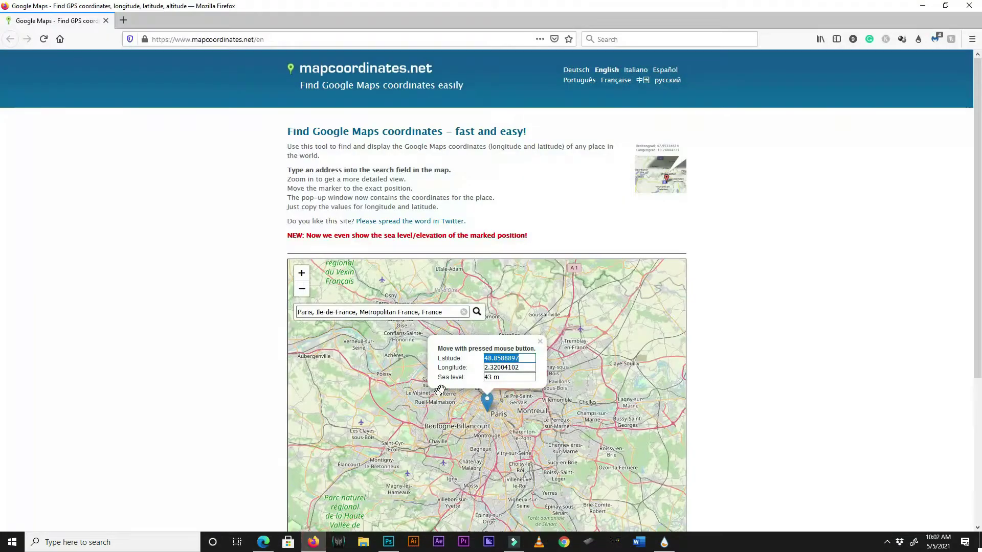
pyautogui.doubleClick(513, 368)
pyautogui.rightClick(500, 372)
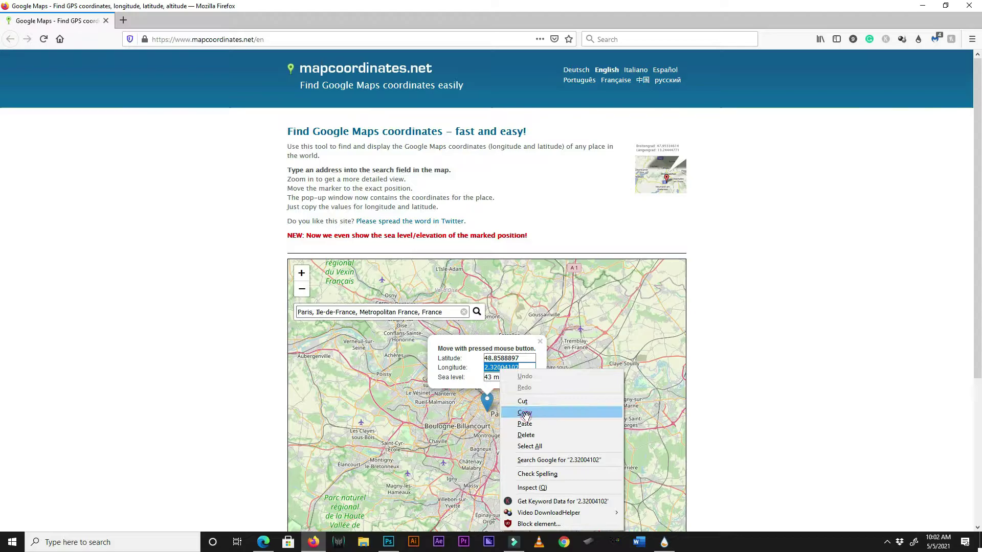
pyautogui.click(525, 414)
pyautogui.click(922, 6)
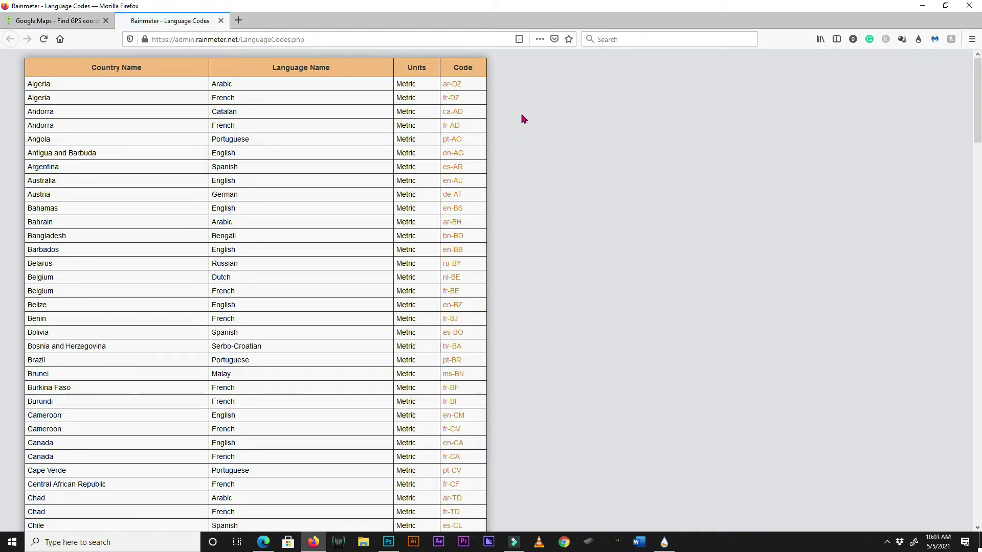
# Find the France row in the Language Codes table and copy its fr-FR code.
pyautogui.scroll(-5, 95, 281)
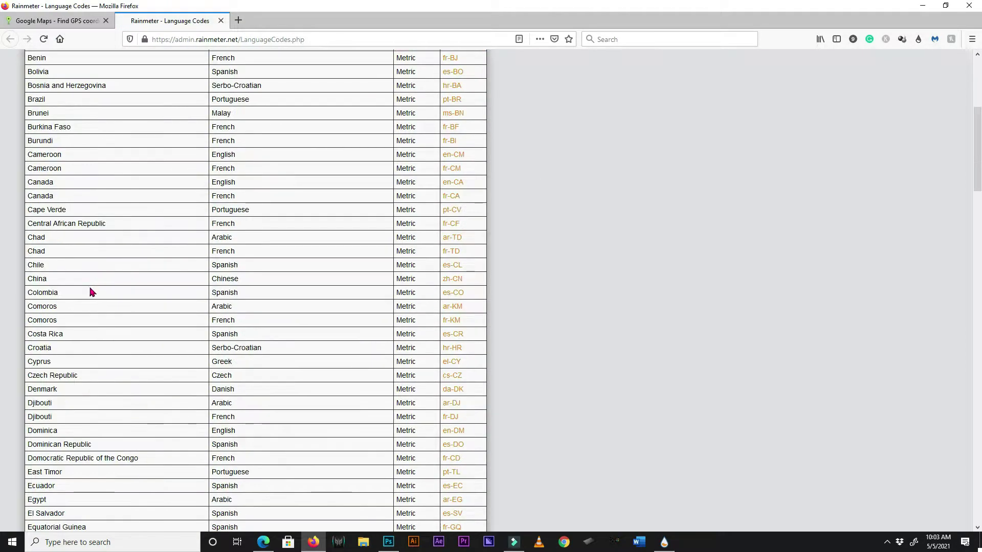
pyautogui.click(90, 288)
pyautogui.scroll(1, 114, 288)
pyautogui.scroll(-6, 120, 287)
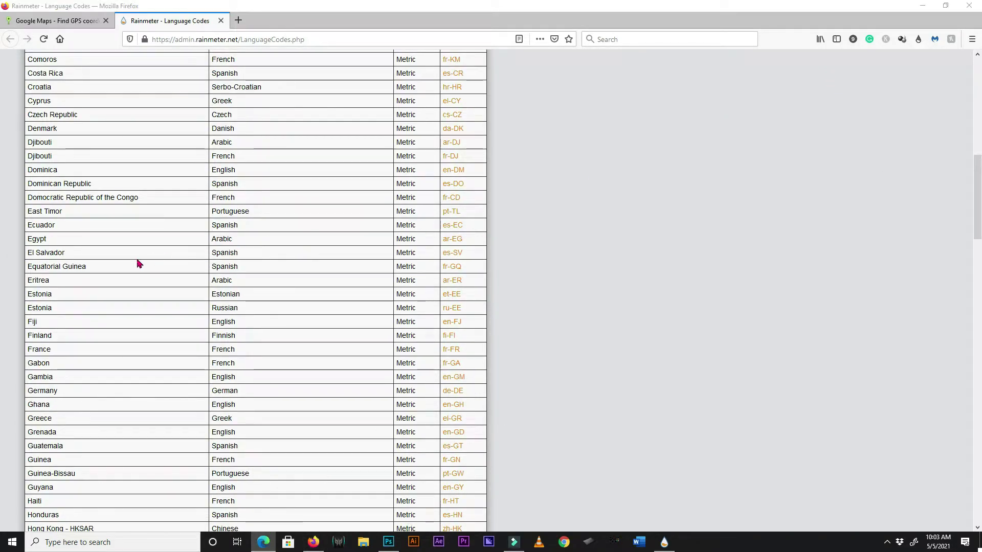
pyautogui.scroll(-2, 91, 283)
pyautogui.scroll(-5, 91, 283)
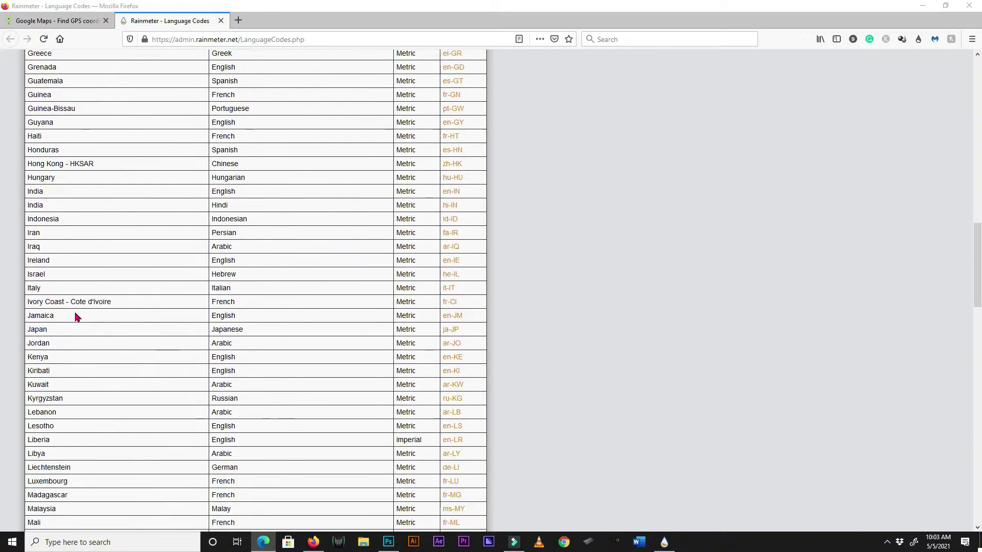
pyautogui.scroll(3, 74, 321)
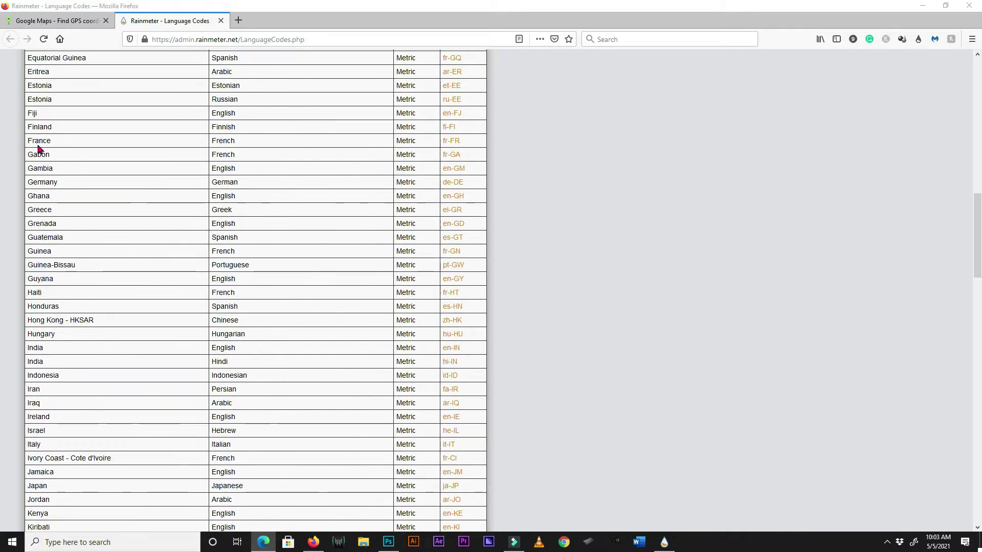
pyautogui.doubleClick(467, 140)
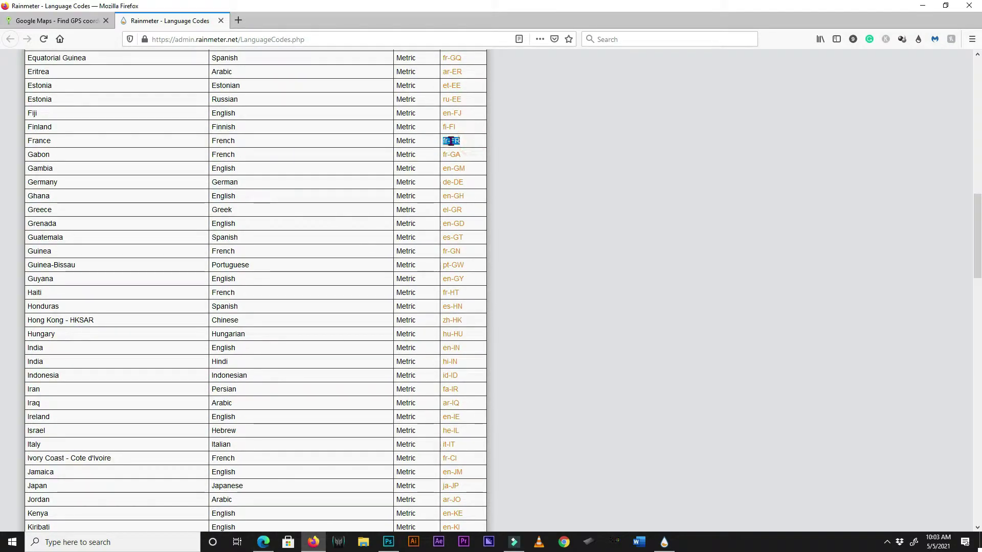
pyautogui.rightClick(453, 142)
pyautogui.click(485, 149)
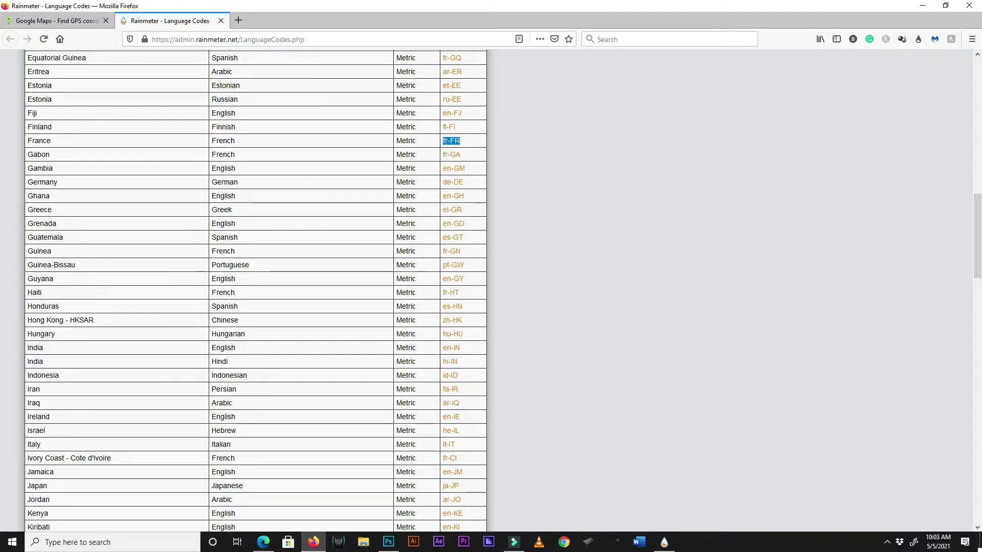
pyautogui.click(923, 7)
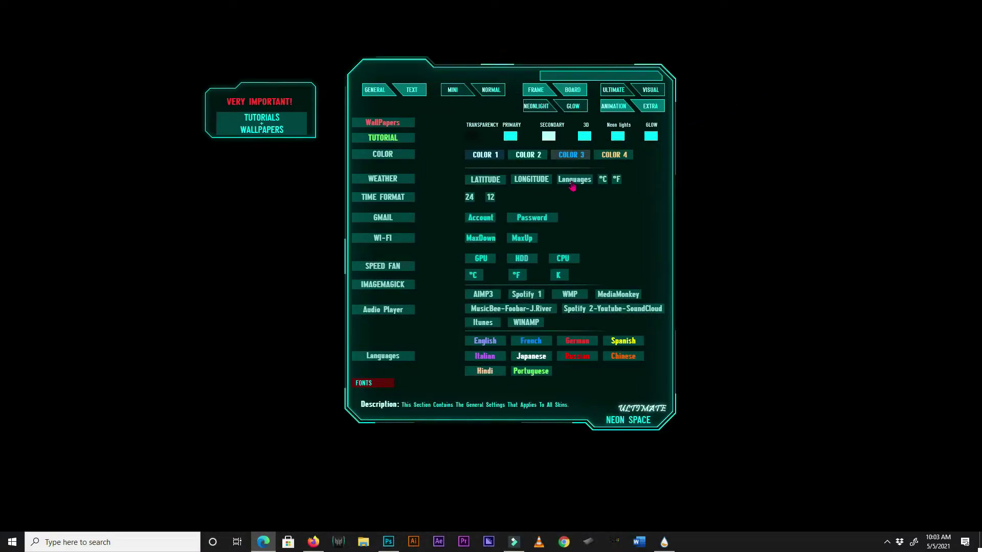
# Paste fr-FR as the weather language code.
pyautogui.click(557, 76)
pyautogui.rightClick(544, 75)
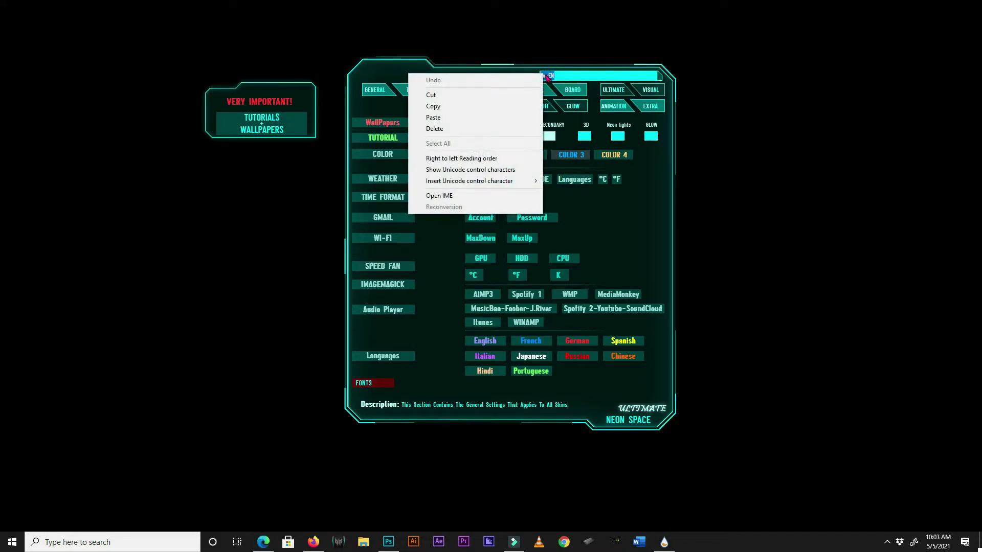
pyautogui.click(448, 118)
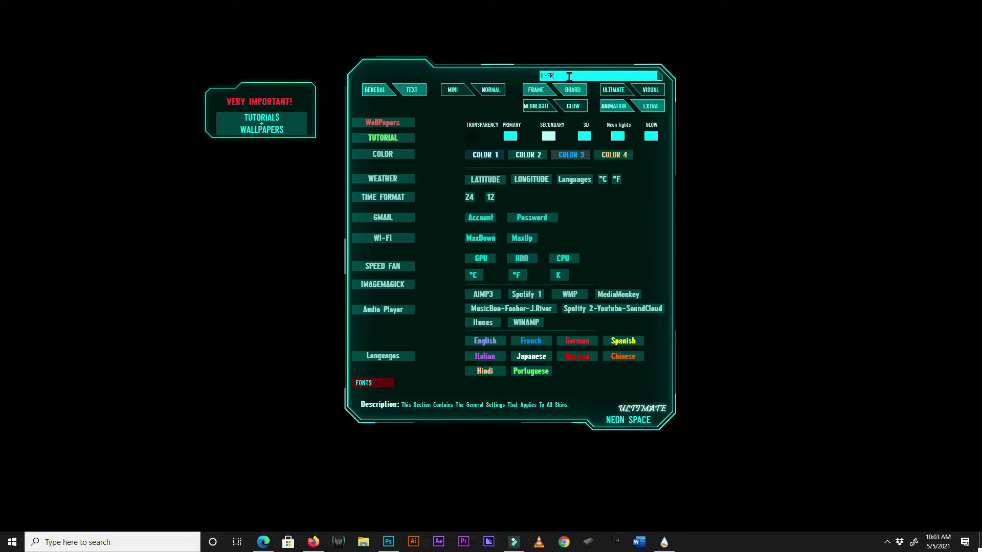
pyautogui.click(645, 204)
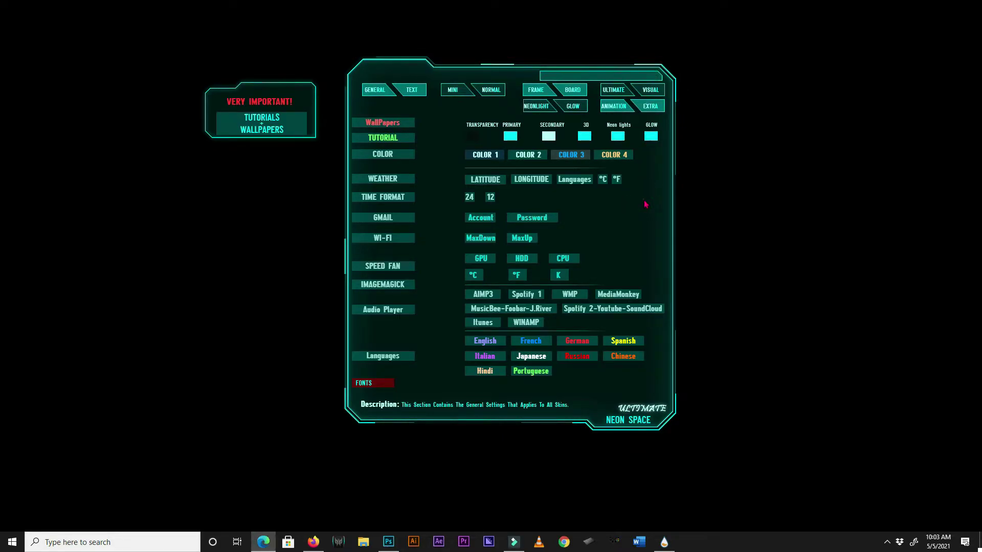
# Choose °C temperatures and pick a clock time format.
pyautogui.click(603, 188)
pyautogui.click(615, 189)
pyautogui.click(421, 203)
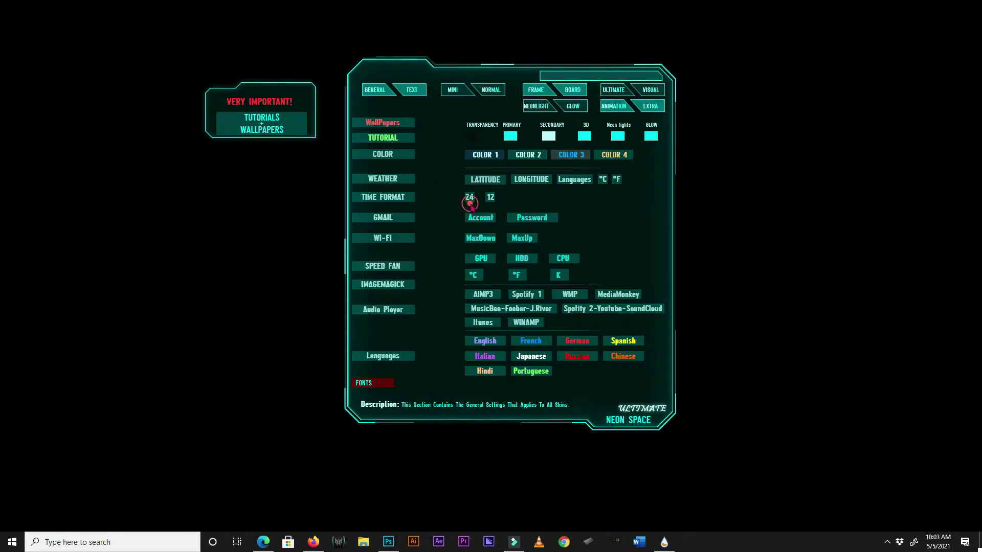
pyautogui.click(491, 203)
pyautogui.click(418, 221)
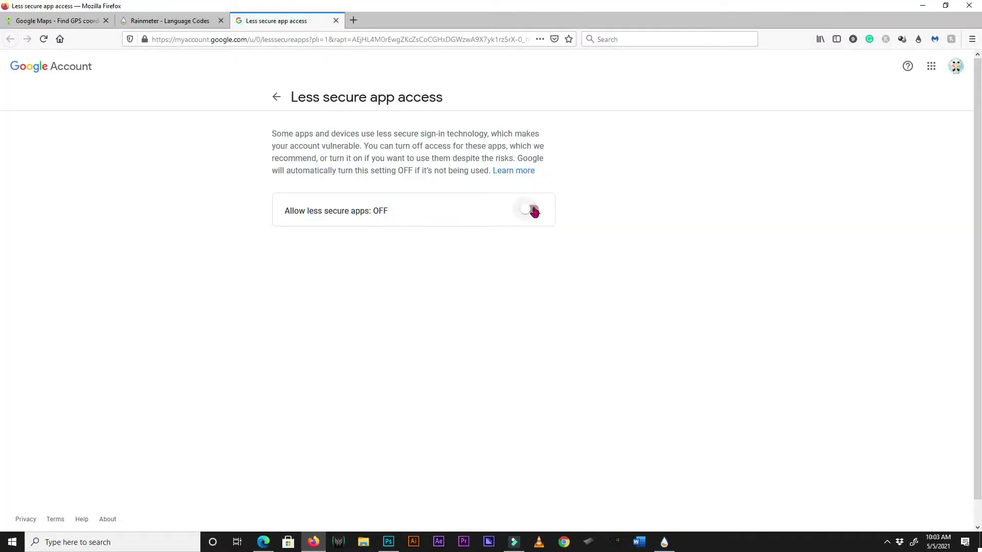
# Enter the Gmail account password, leaving the account name entry unchanged.
pyautogui.click(921, 6)
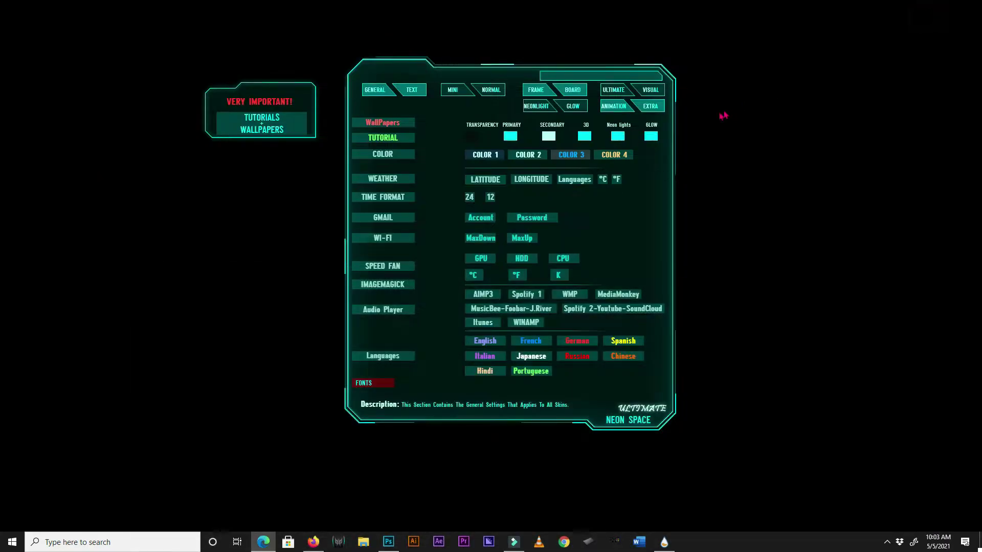
pyautogui.click(480, 219)
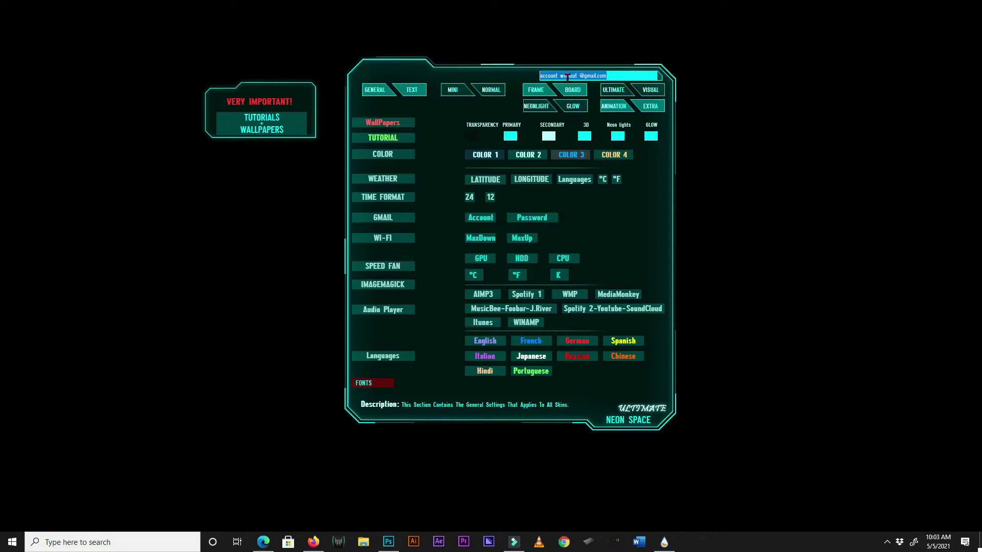
pyautogui.click(606, 210)
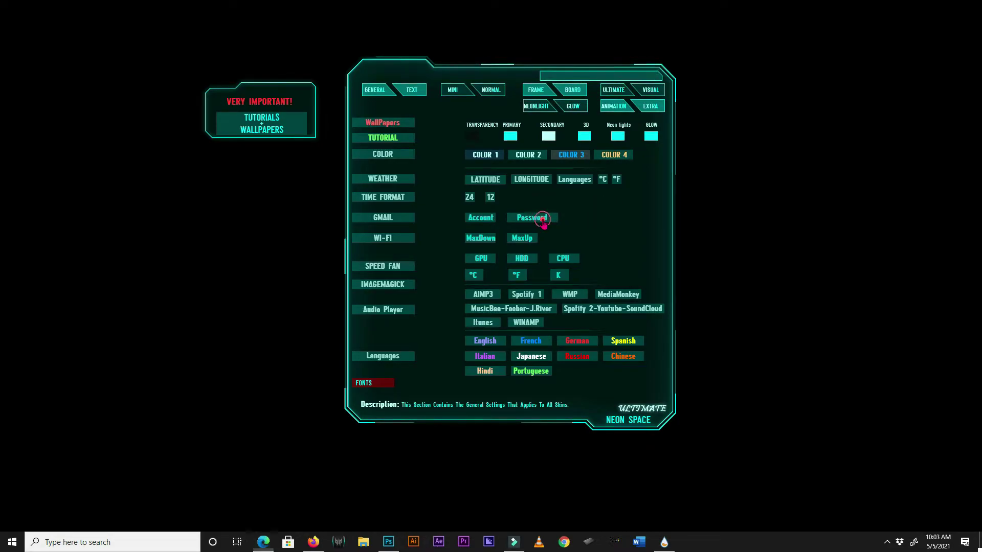
pyautogui.click(571, 77)
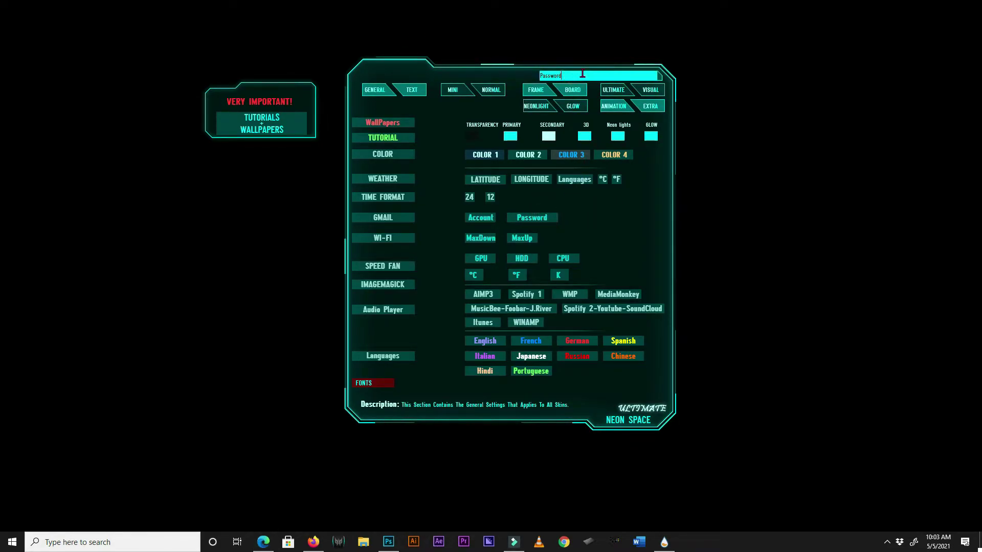
pyautogui.click(616, 221)
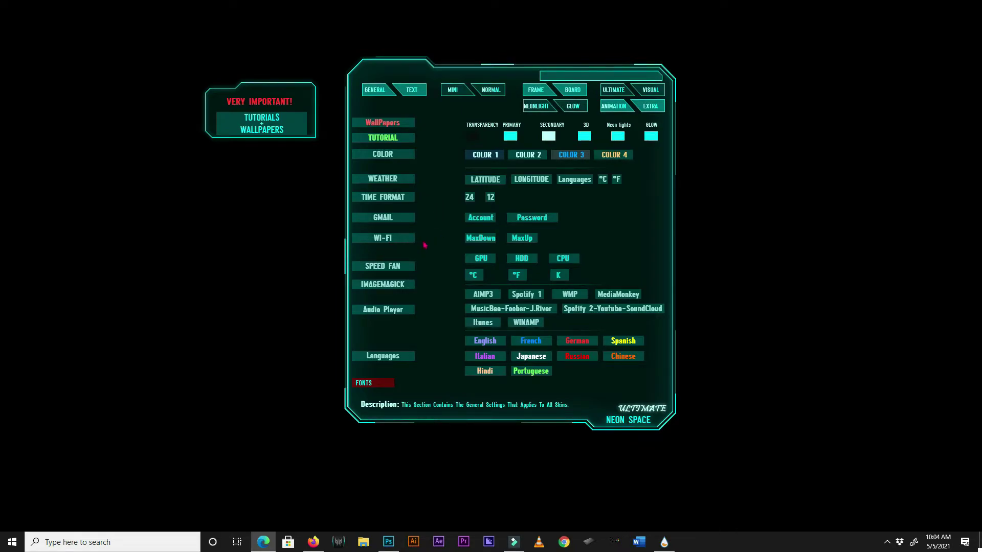
# Clear the Wi-Fi maximum download value, then close the entry without saving.
pyautogui.click(579, 77)
pyautogui.hotkey('ctrl', 'a')
pyautogui.press('BackSpace')
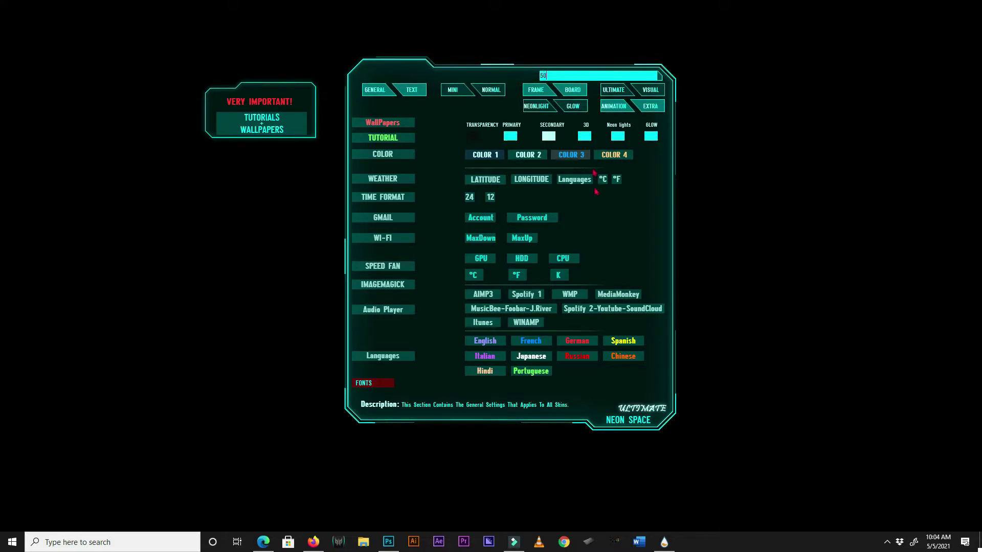
pyautogui.click(605, 224)
pyautogui.click(565, 74)
pyautogui.press('Return')
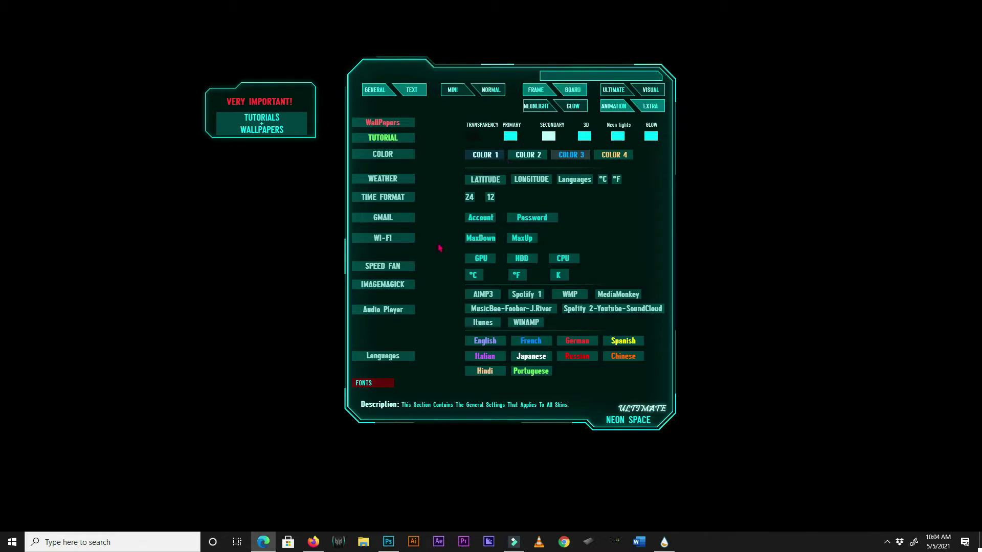
# Run speedtest.net from the WI-FI option and copy the 571 Mbps download figure.
pyautogui.click(380, 239)
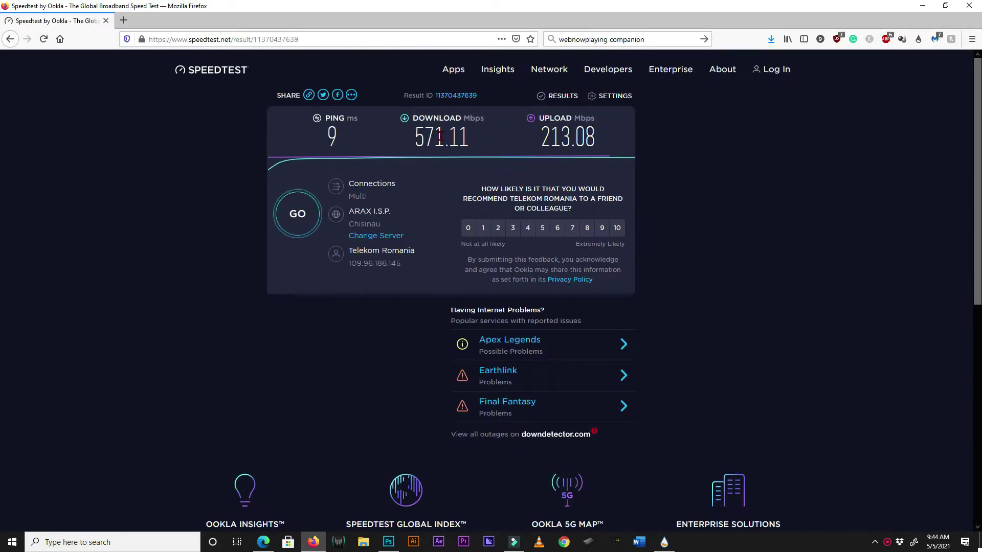
pyautogui.moveTo(441, 136); pyautogui.dragTo(414, 136)
pyautogui.rightClick(453, 145)
pyautogui.click(463, 152)
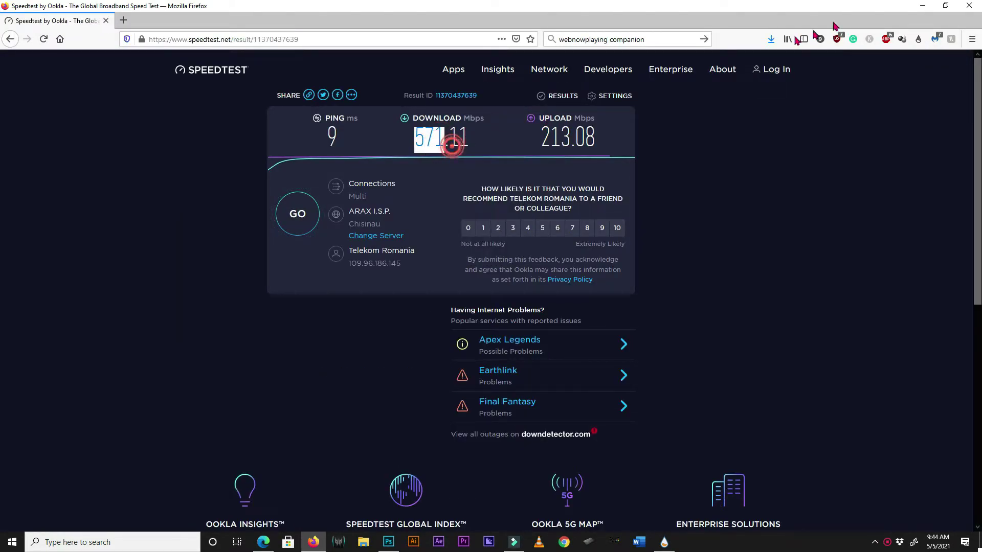
pyautogui.click(922, 6)
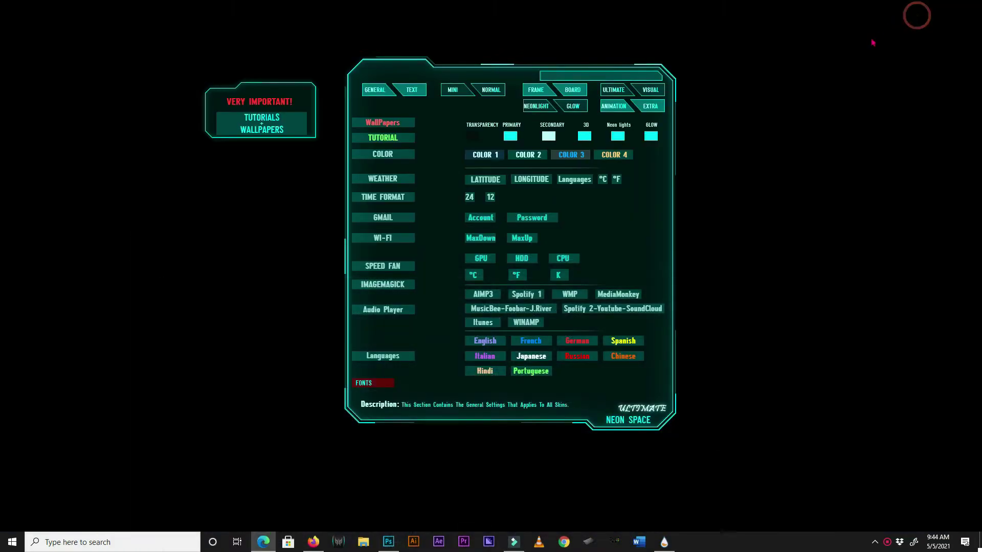
# Paste and save 571 as the Wi-Fi maximum download value.
pyautogui.click(485, 242)
pyautogui.click(580, 76)
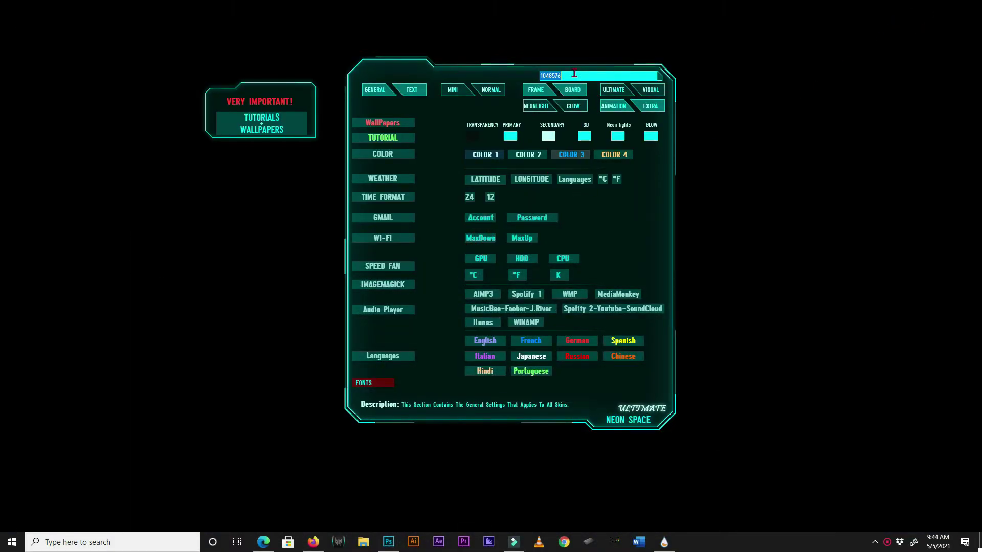
pyautogui.rightClick(552, 76)
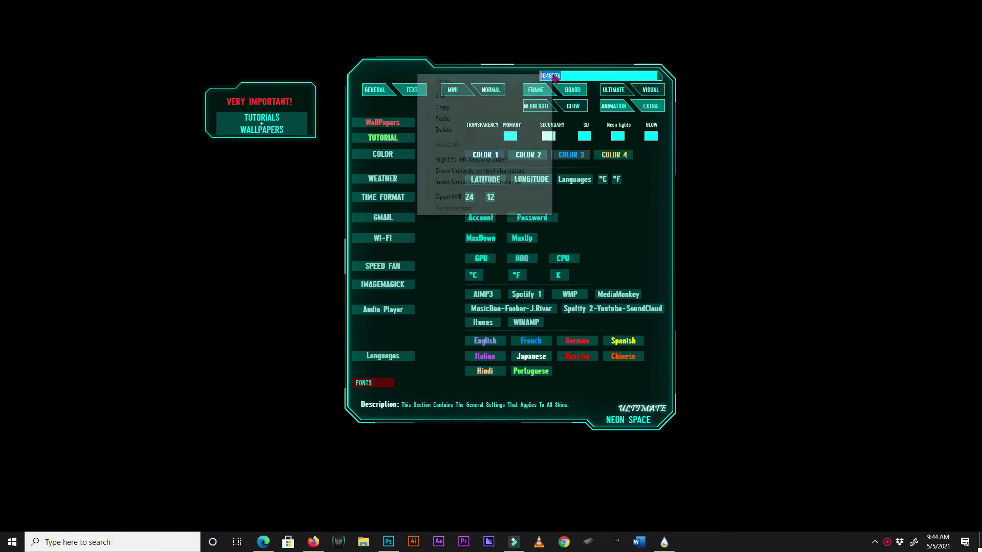
pyautogui.click(453, 120)
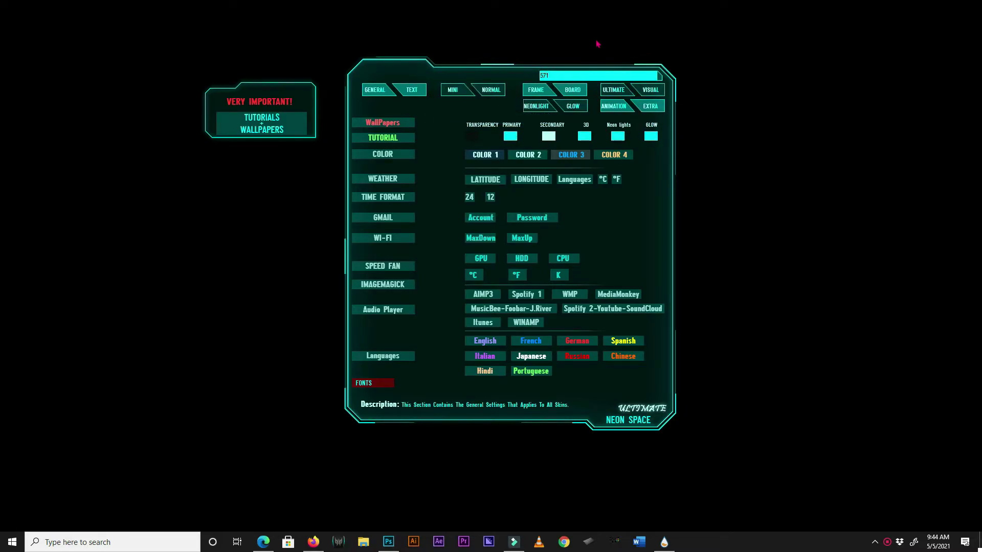
pyautogui.press('Return')
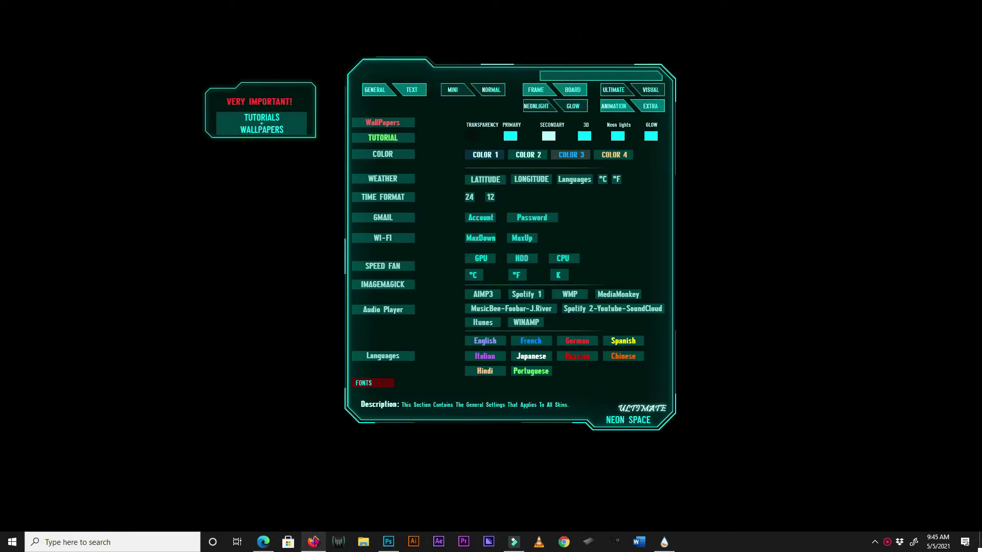
# Check the maximum upload value stays 1048576 and leave it unchanged.
pyautogui.moveTo(316, 540)
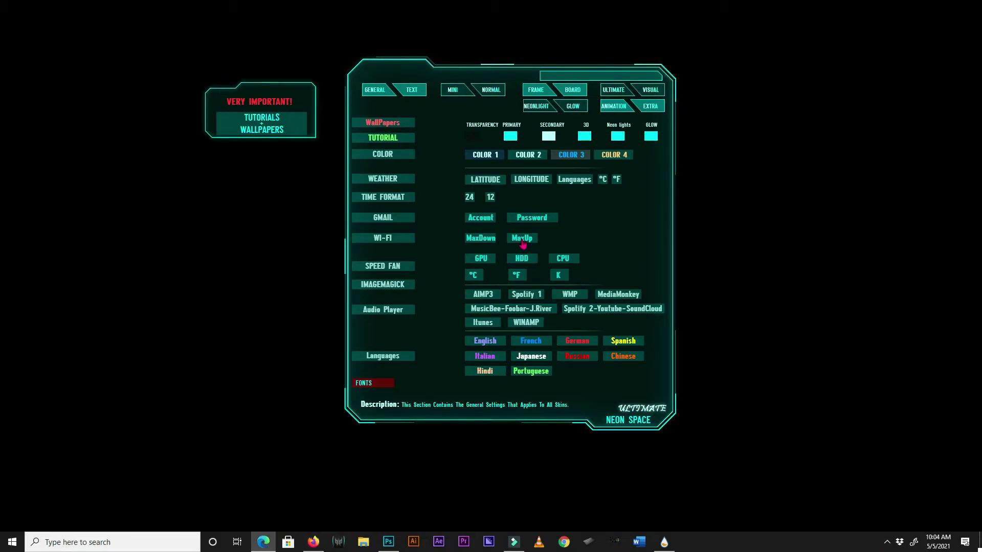
pyautogui.click(617, 214)
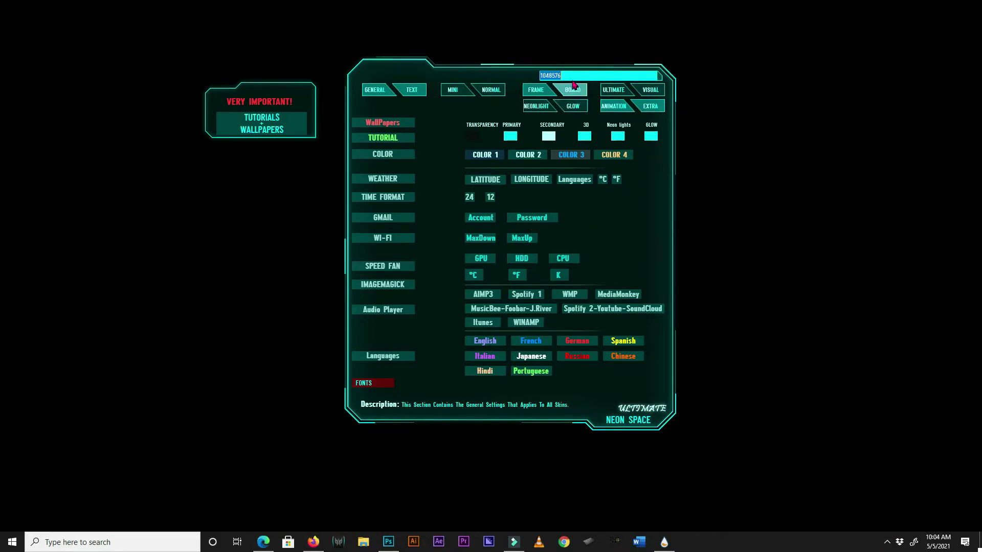
pyautogui.click(605, 246)
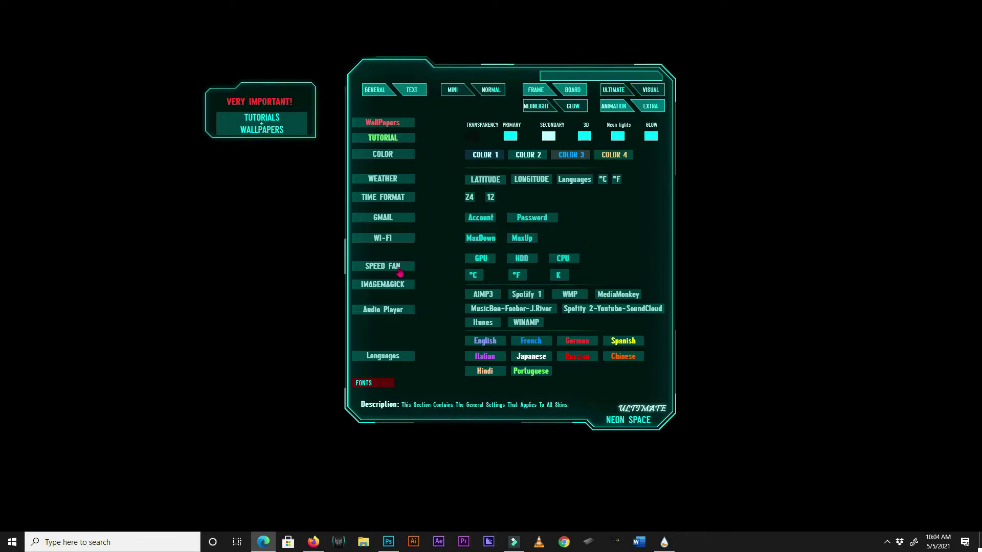
# Open the SpeedFan download page from the Neon Space panel's SPEED FAN link.
pyautogui.click(421, 267)
pyautogui.click(419, 267)
pyautogui.click(397, 266)
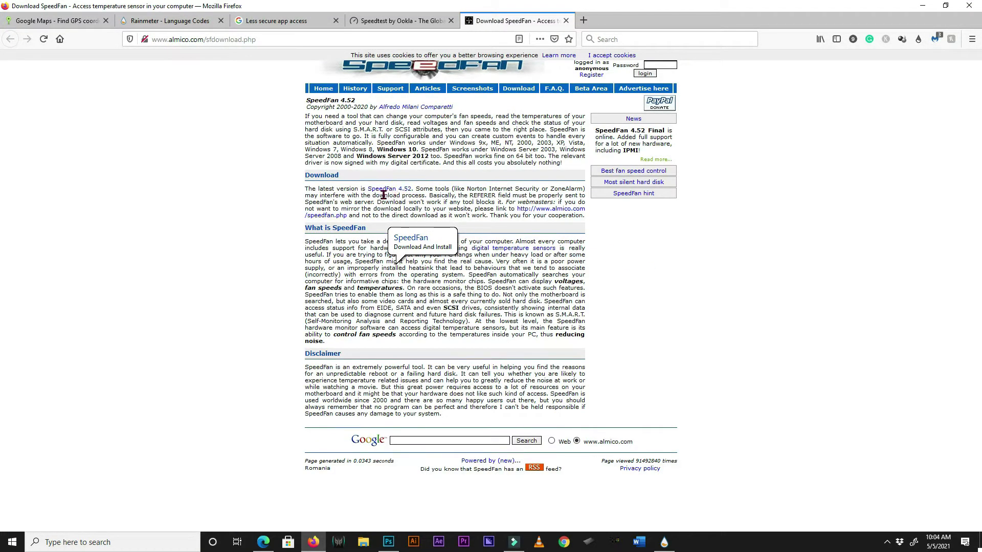
# Start the SpeedFan 4.52 download, then cancel and decline the download manager's prompts.
pyautogui.click(397, 191)
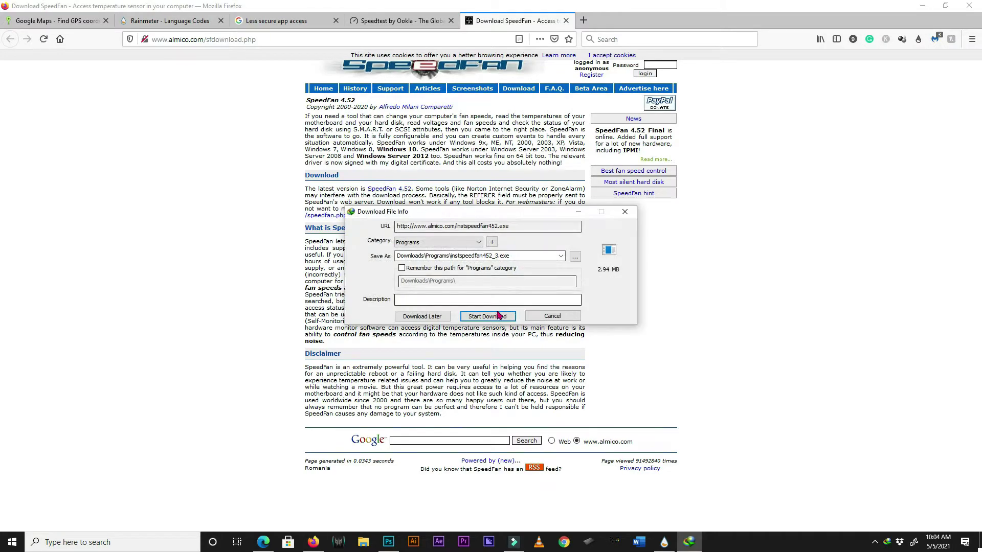
pyautogui.click(570, 315)
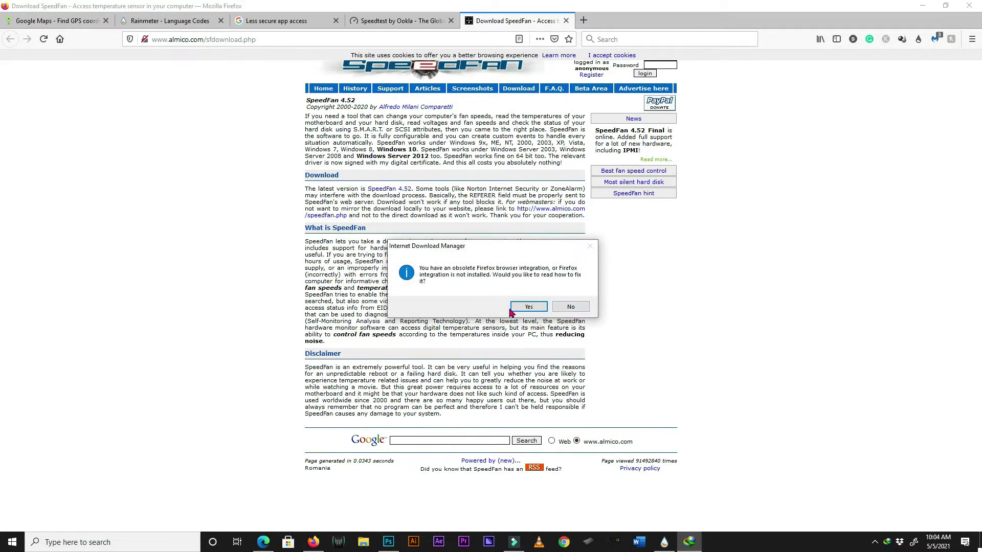
pyautogui.click(569, 308)
# Minimize Firefox and bring up the running SpeedFan 4.52 window from the system tray.
pyautogui.click(922, 5)
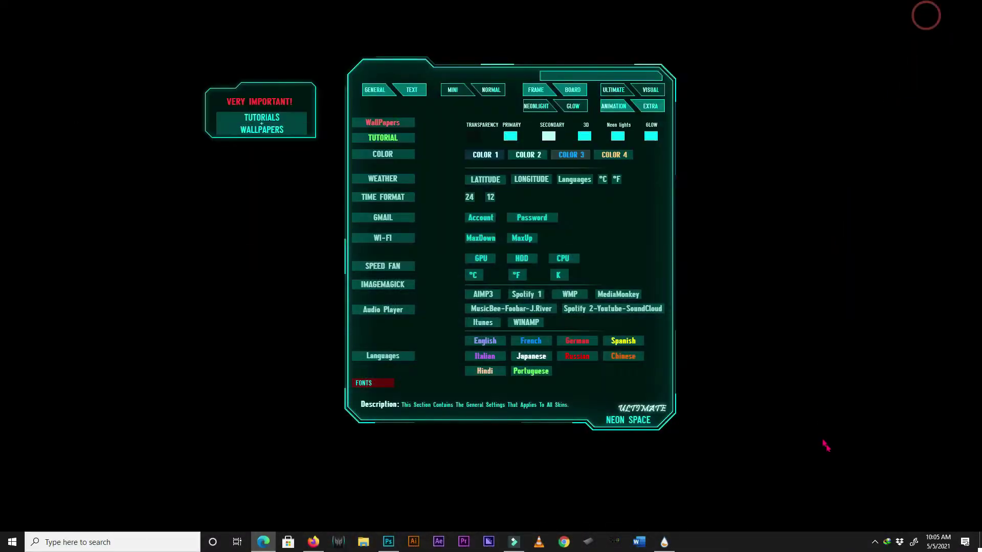
pyautogui.click(875, 544)
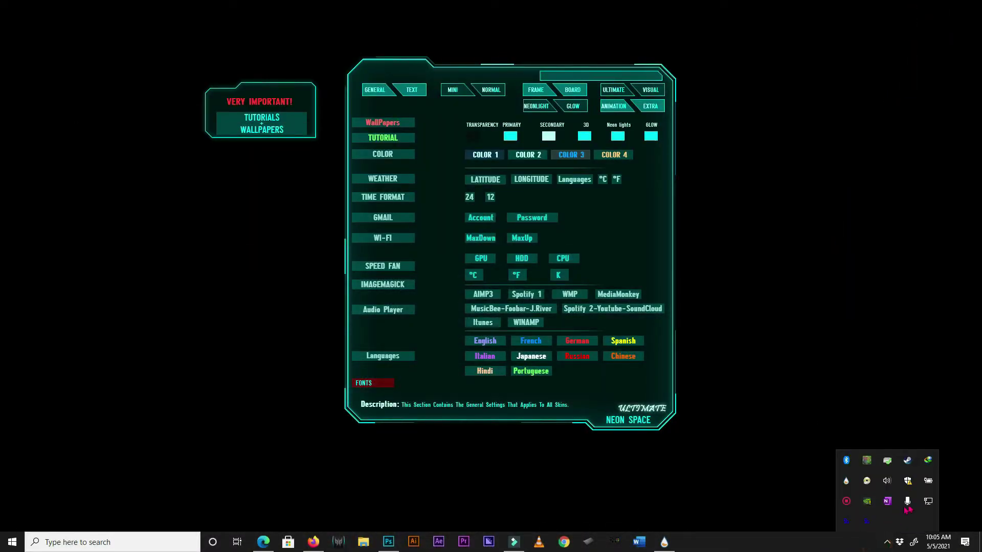
pyautogui.doubleClick(850, 522)
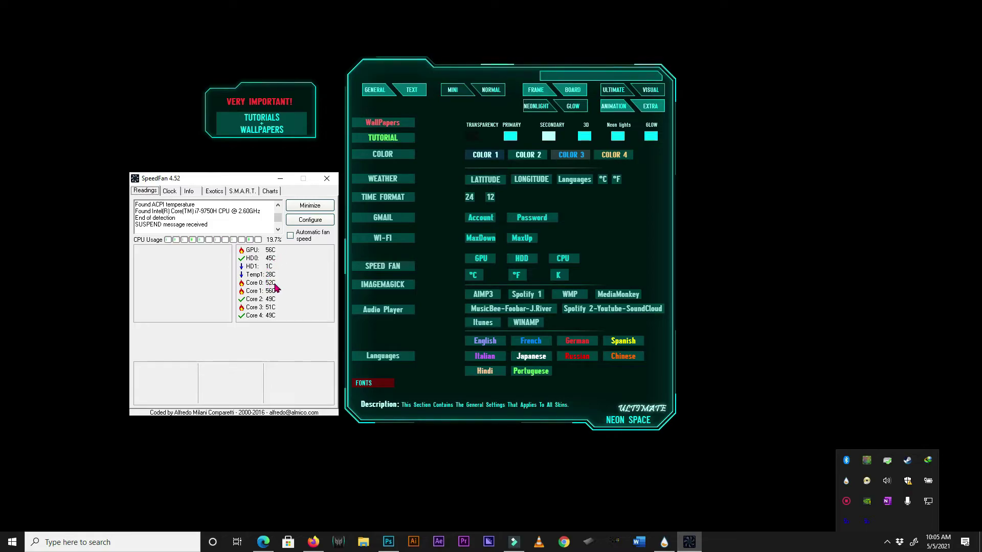
pyautogui.click(275, 287)
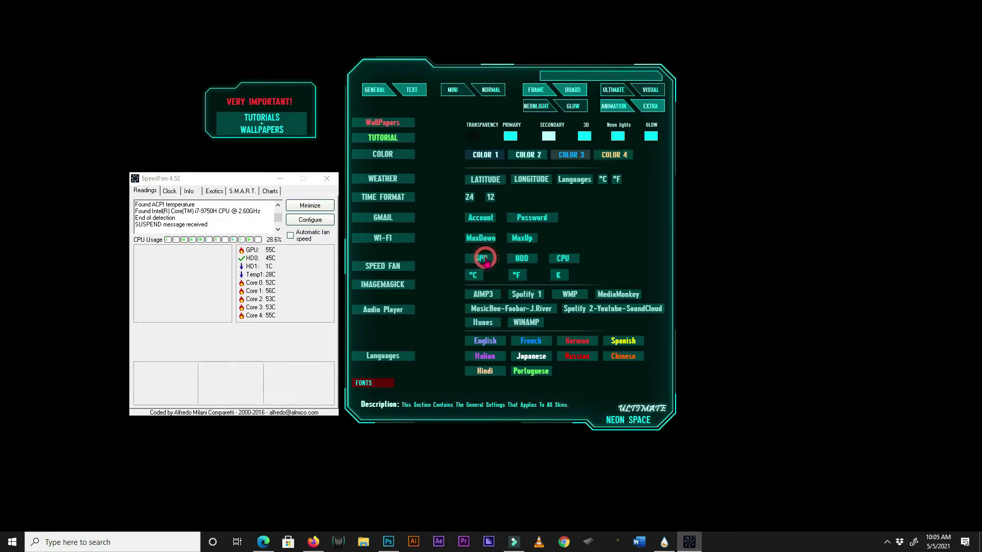
# Set the SpeedFan sensor numbers to GPU 0, HDD 1 and CPU 4.
pyautogui.click(567, 77)
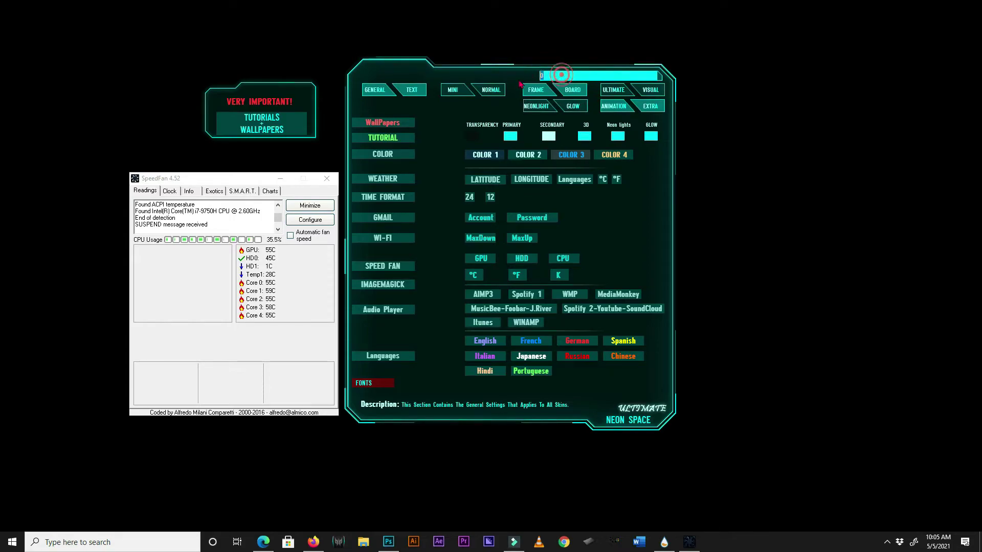
pyautogui.press('Escape')
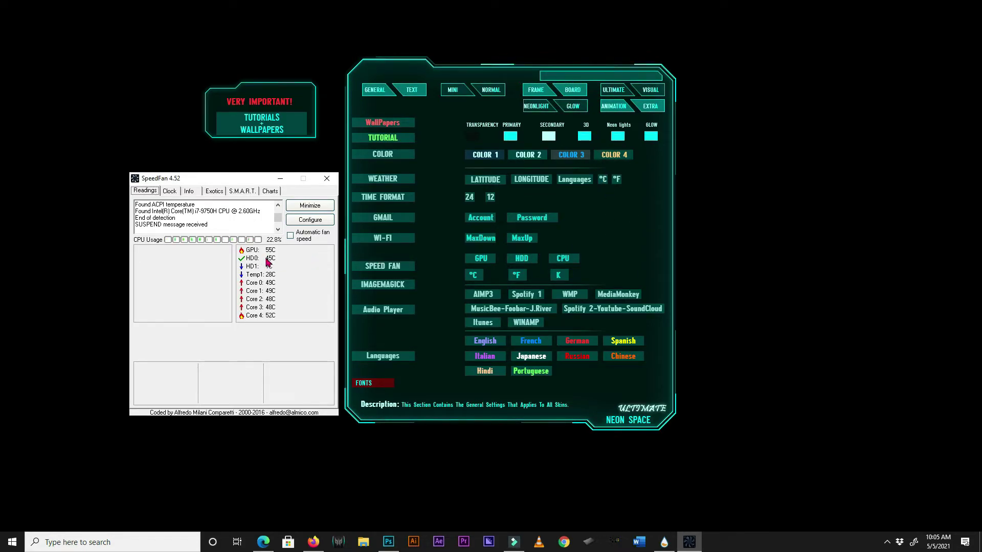
pyautogui.click(545, 75)
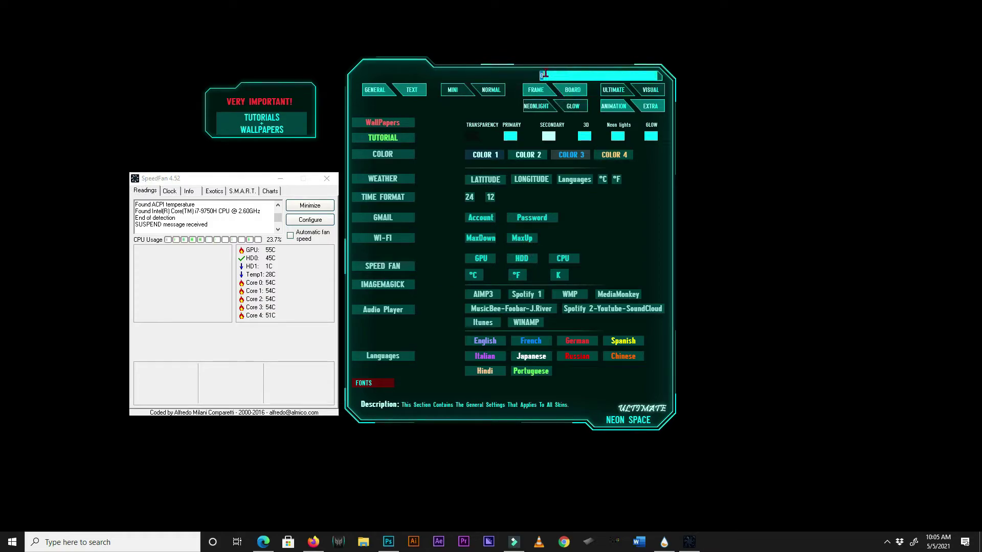
pyautogui.write('1')
pyautogui.press('Return')
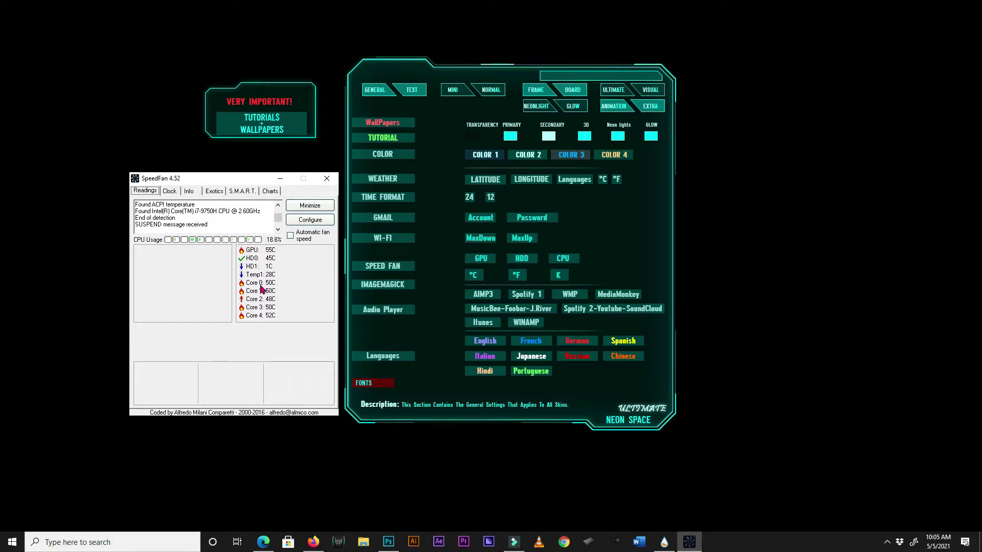
pyautogui.click(566, 261)
pyautogui.click(580, 135)
pyautogui.write('4')
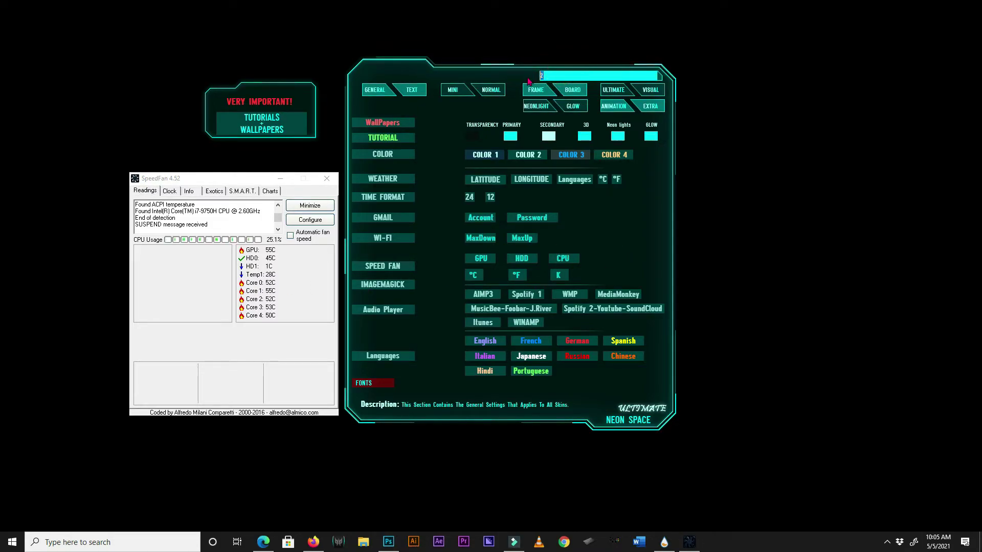
pyautogui.press('Return')
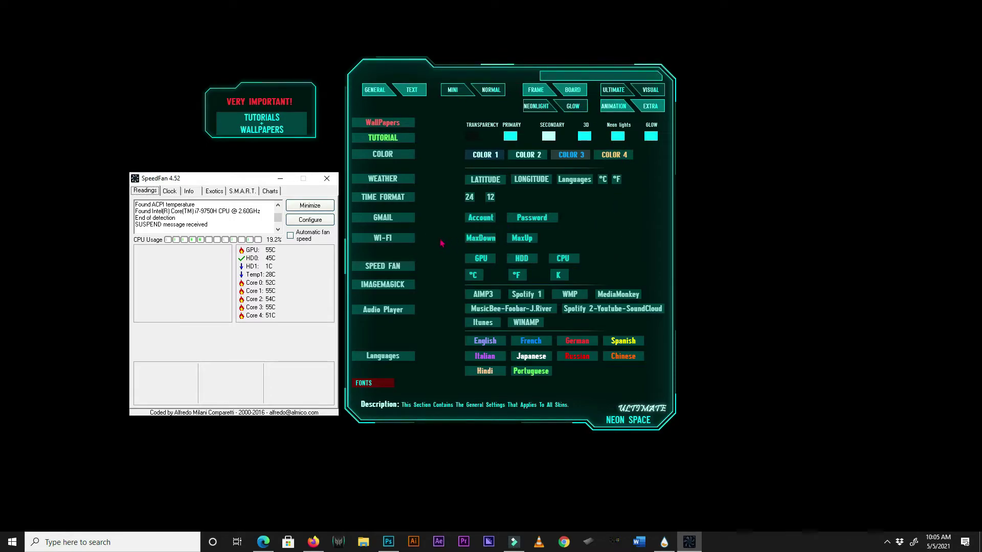
# Show SpeedFan temperatures in °C, then visit the GLOW page and return to GENERAL.
pyautogui.click(474, 276)
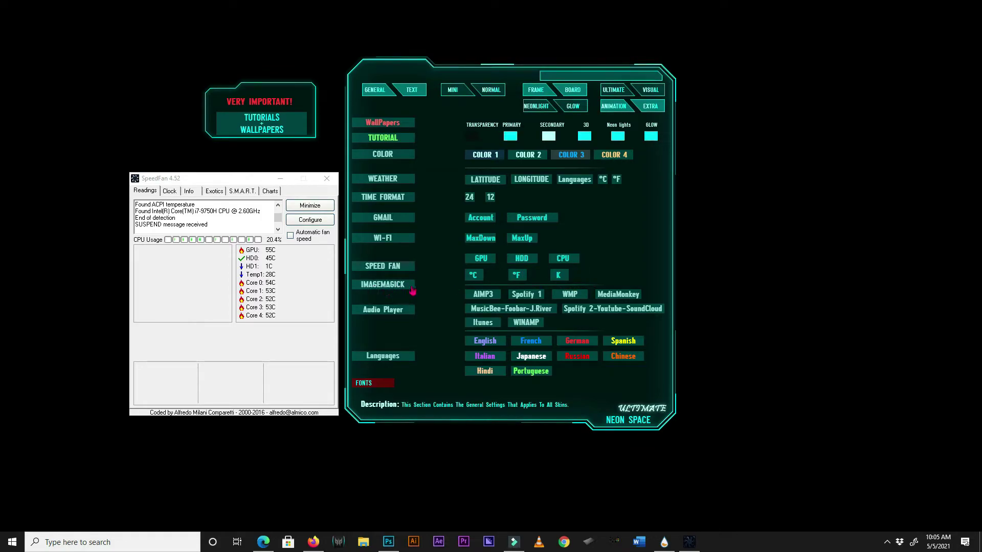
pyautogui.click(572, 106)
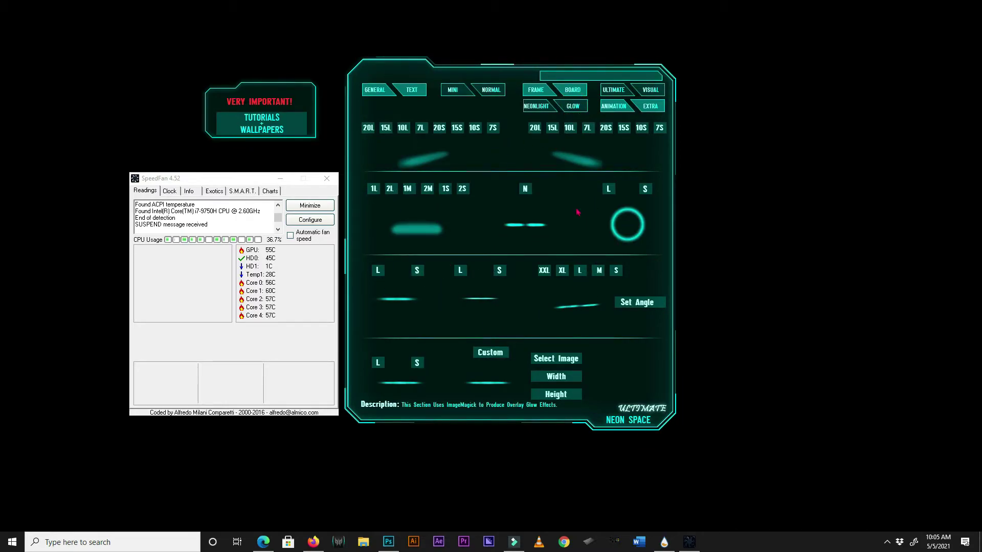
pyautogui.click(375, 91)
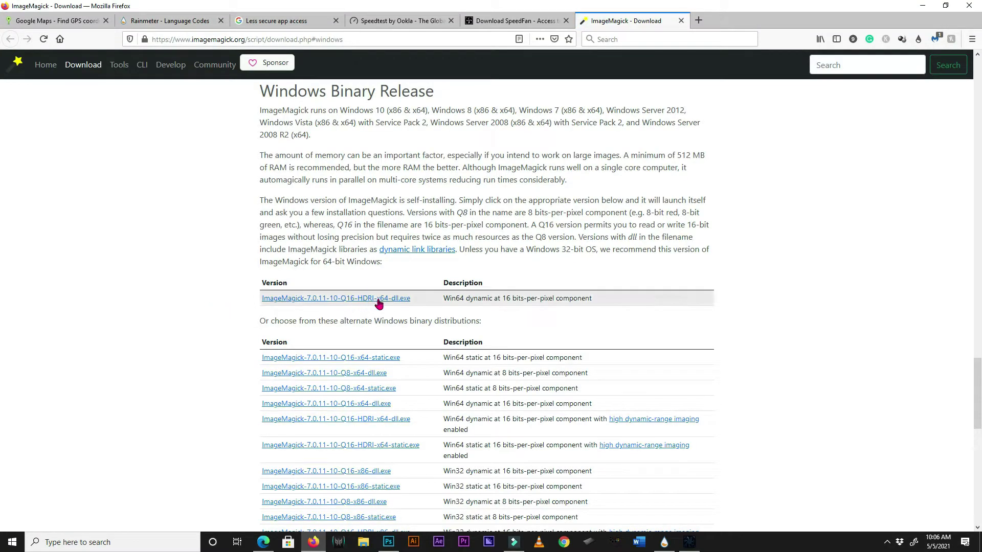
# Save ImageMagick-7.0.11-10-Q16-HDRI-x64-dll.exe and launch it from the Downloads list.
pyautogui.click(376, 299)
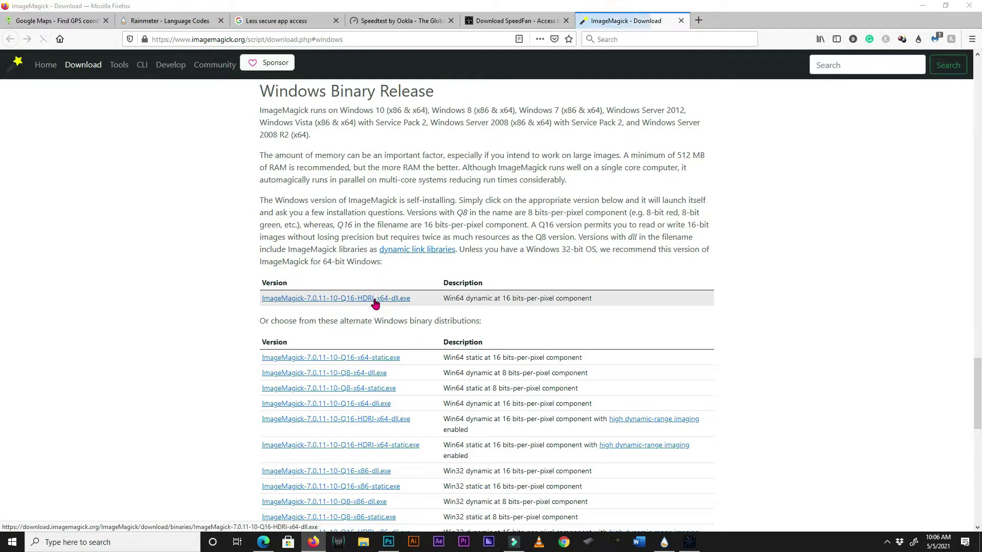
pyautogui.click(881, 239)
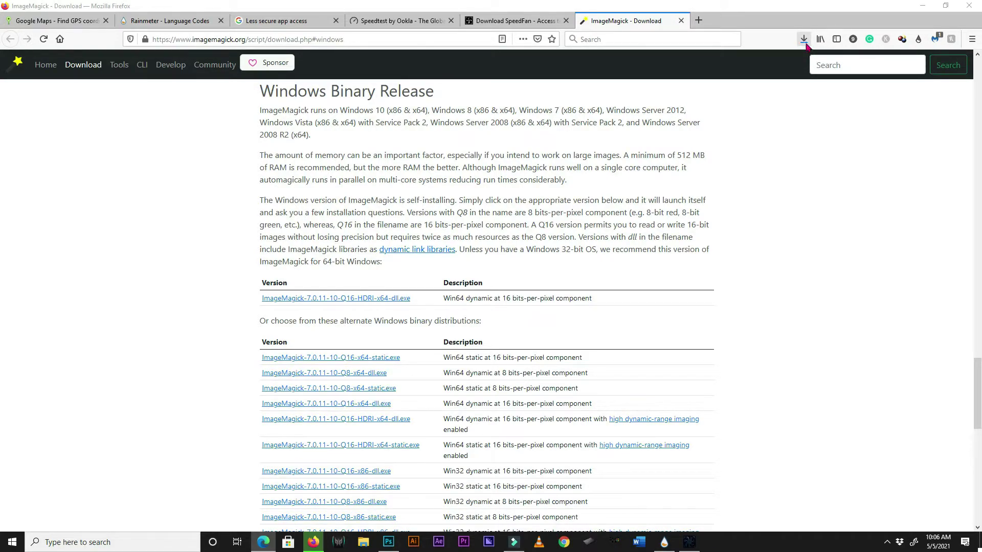
pyautogui.click(803, 40)
pyautogui.click(852, 32)
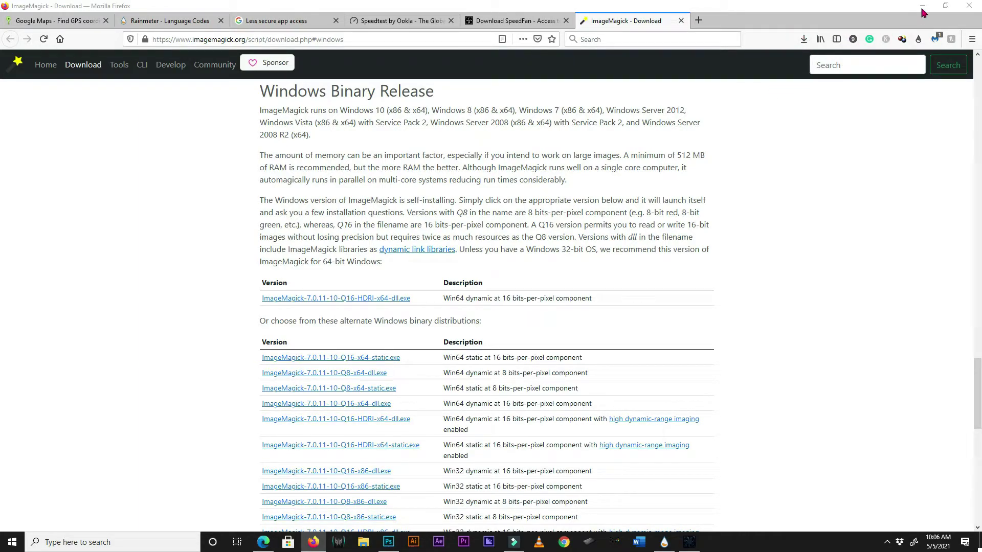
pyautogui.click(574, 280)
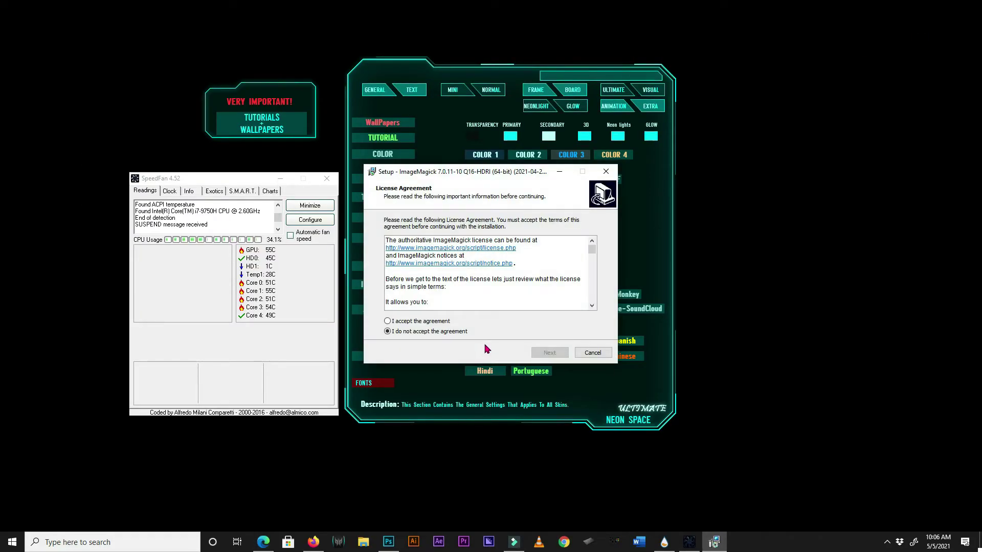
# Accept the ImageMagick license and keep the default install location and Start Menu folder.
pyautogui.click(427, 321)
pyautogui.click(556, 354)
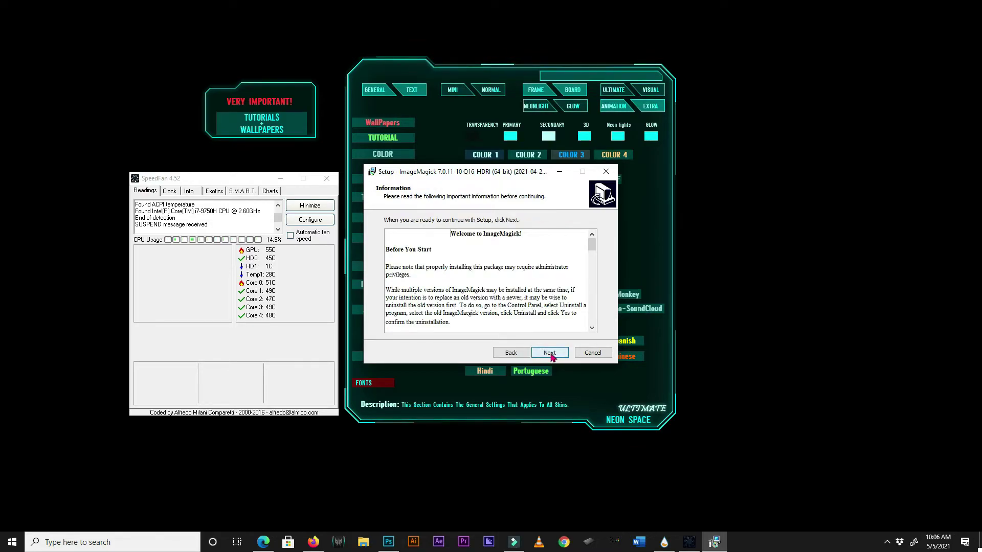
pyautogui.click(558, 354)
pyautogui.click(560, 354)
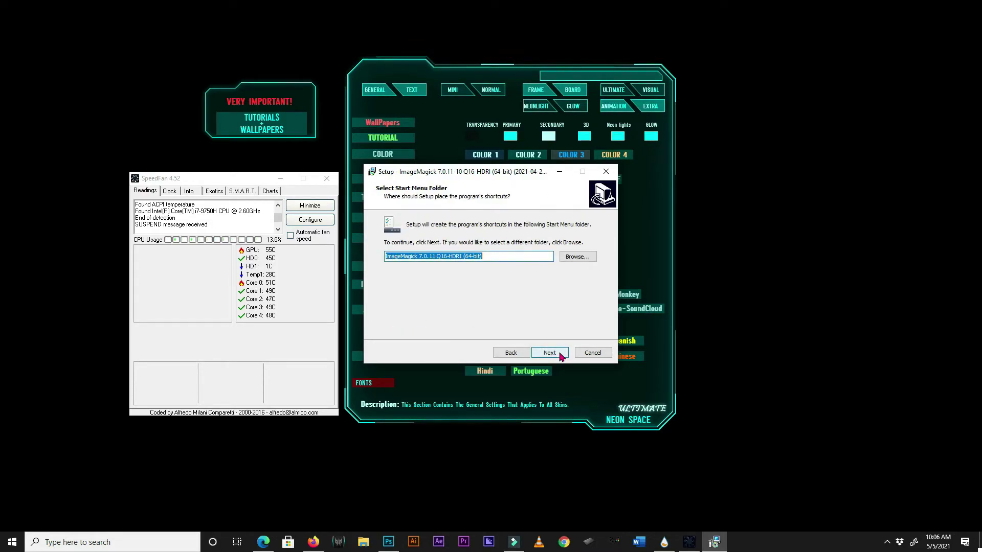
pyautogui.click(511, 353)
pyautogui.click(392, 258)
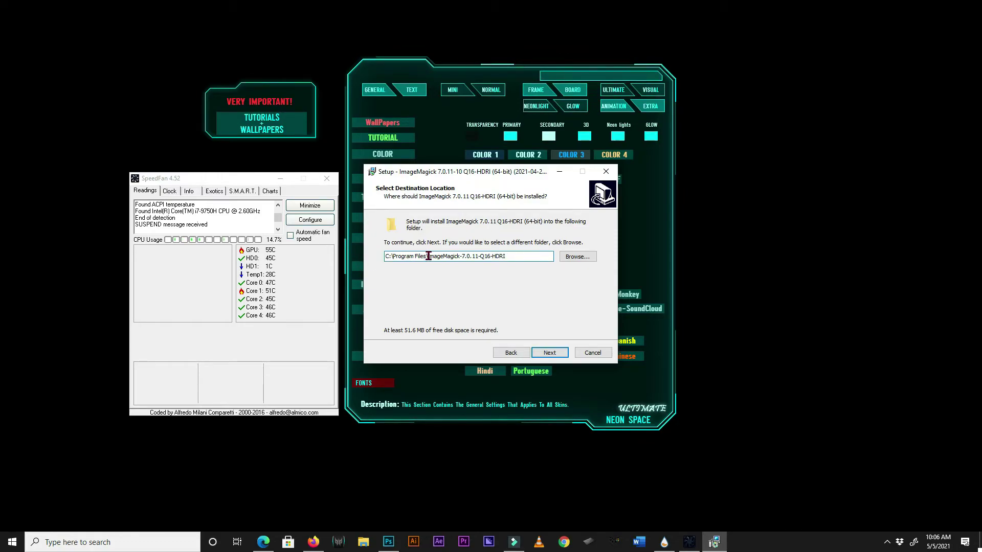
pyautogui.moveTo(427, 256); pyautogui.dragTo(377, 258)
pyautogui.click(557, 353)
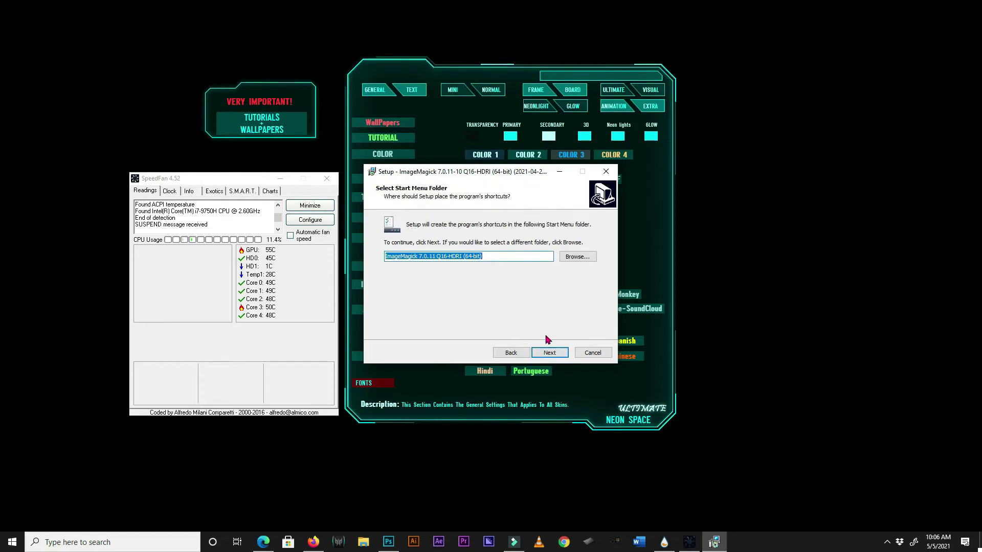
pyautogui.click(549, 354)
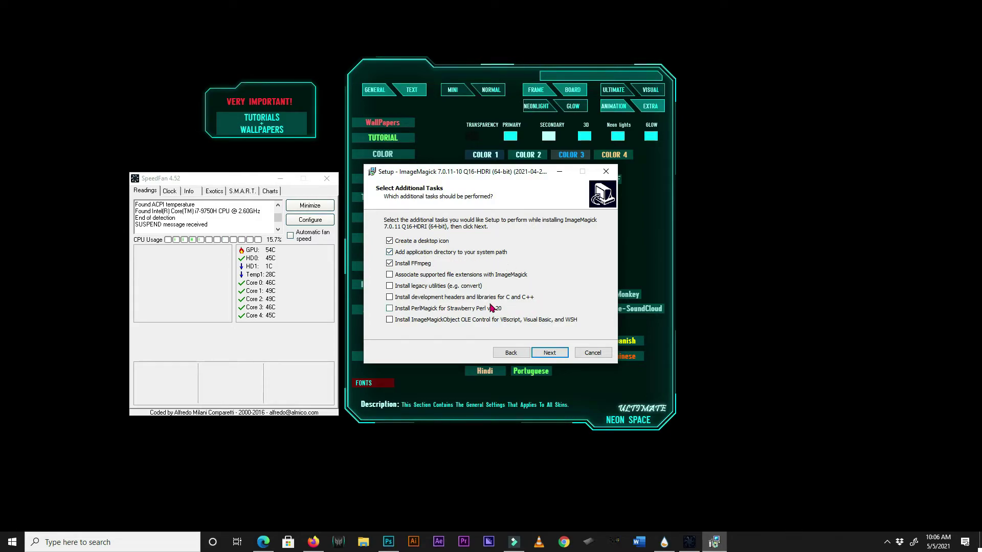
# Include C and C++ development headers and libraries, then start the installation.
pyautogui.click(390, 298)
pyautogui.click(551, 355)
pyautogui.click(551, 354)
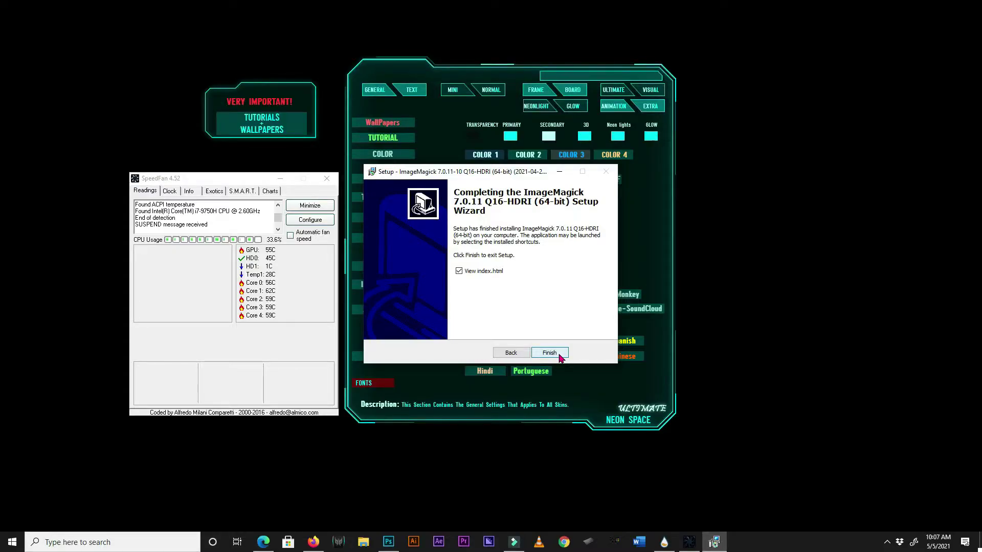
# Finish ImageMagick Setup, close the ImageMagick index tab, and minimize Firefox.
pyautogui.click(551, 351)
pyautogui.click(796, 20)
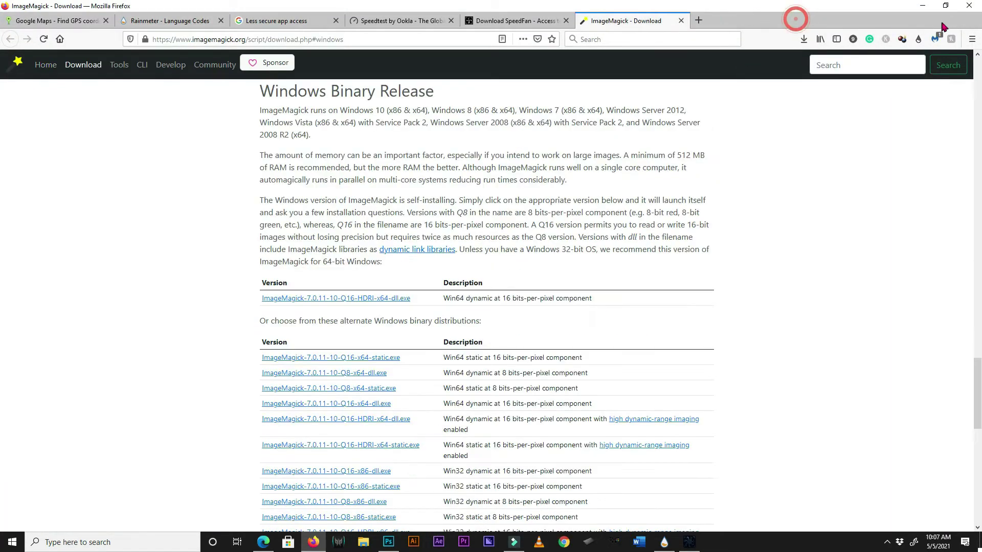
pyautogui.click(922, 6)
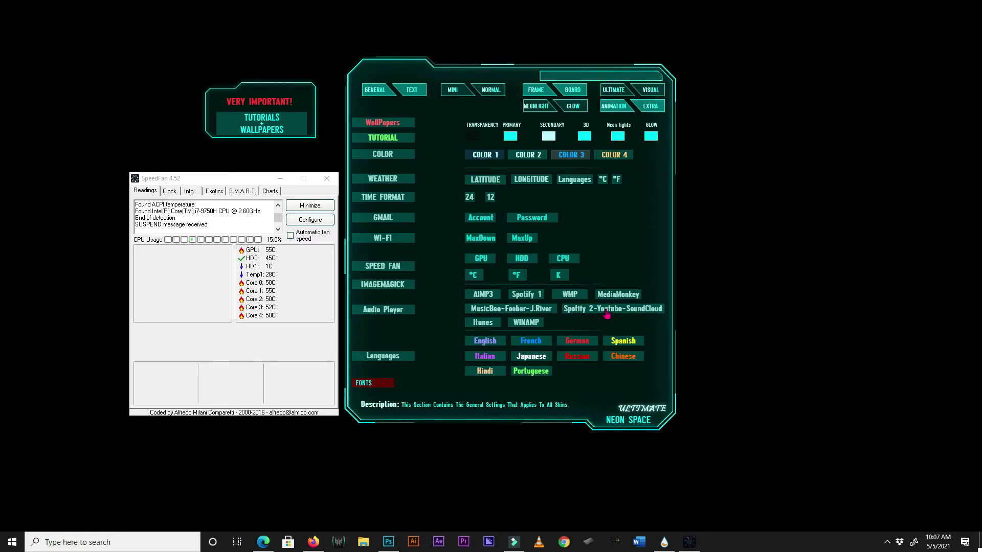
# Search 'webnowplaying companion', open its Chrome Web Store page, then minimize Firefox.
pyautogui.click(313, 541)
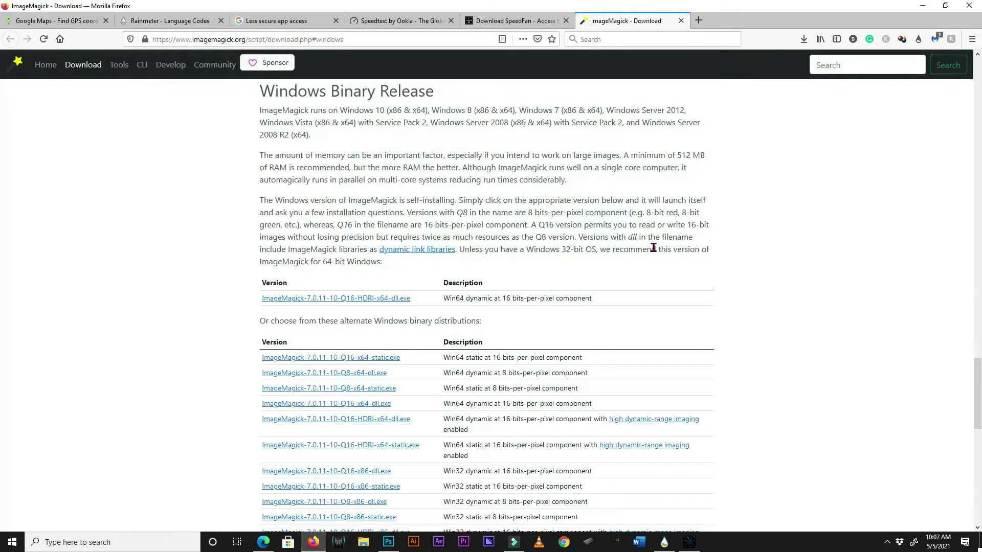
pyautogui.click(666, 37)
pyautogui.write('ra')
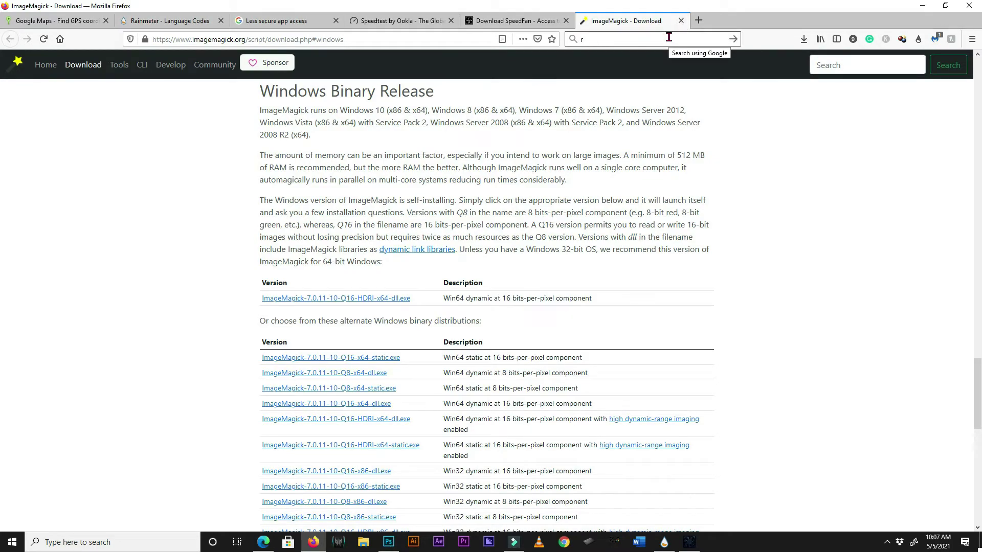
pyautogui.press('BackSpace')
pyautogui.write('webno')
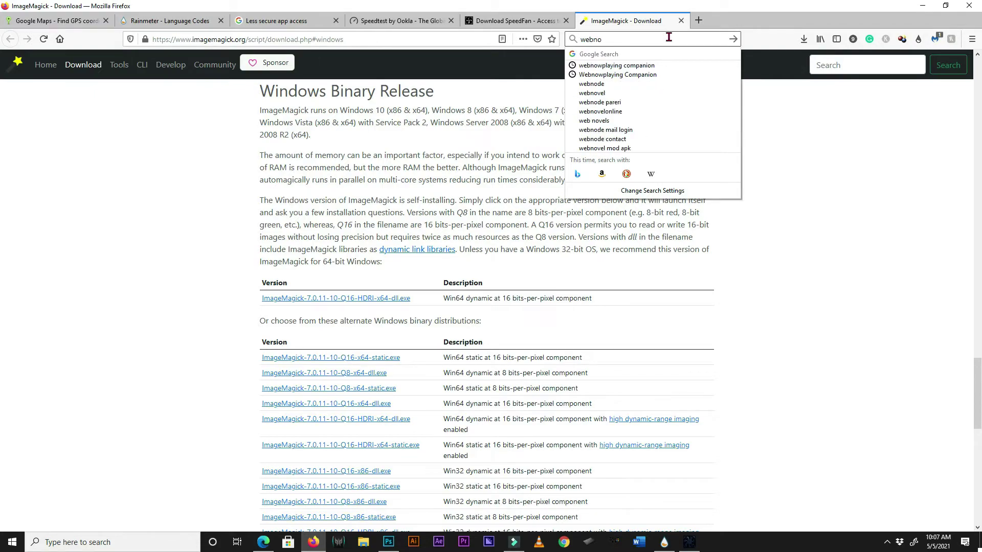
pyautogui.write('w')
pyautogui.click(656, 65)
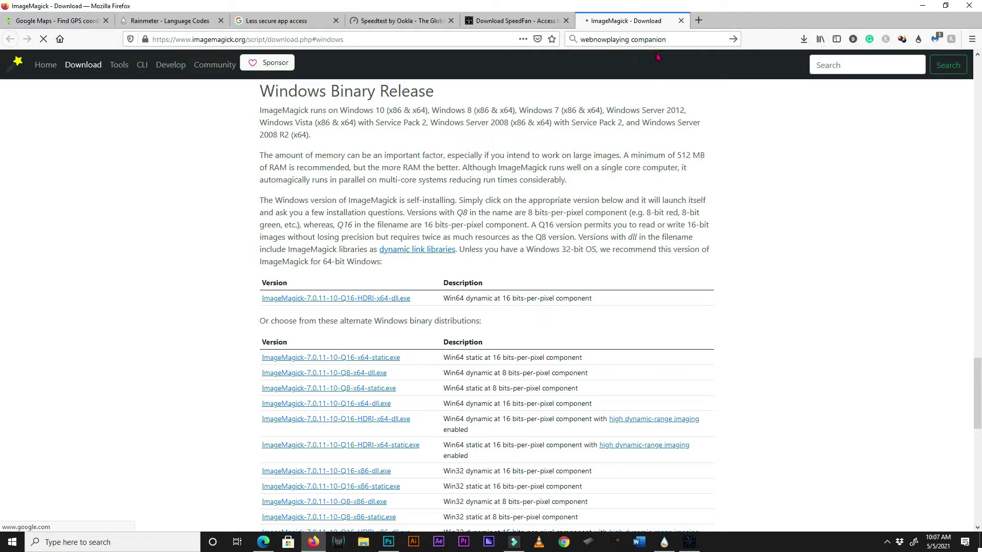
pyautogui.click(193, 162)
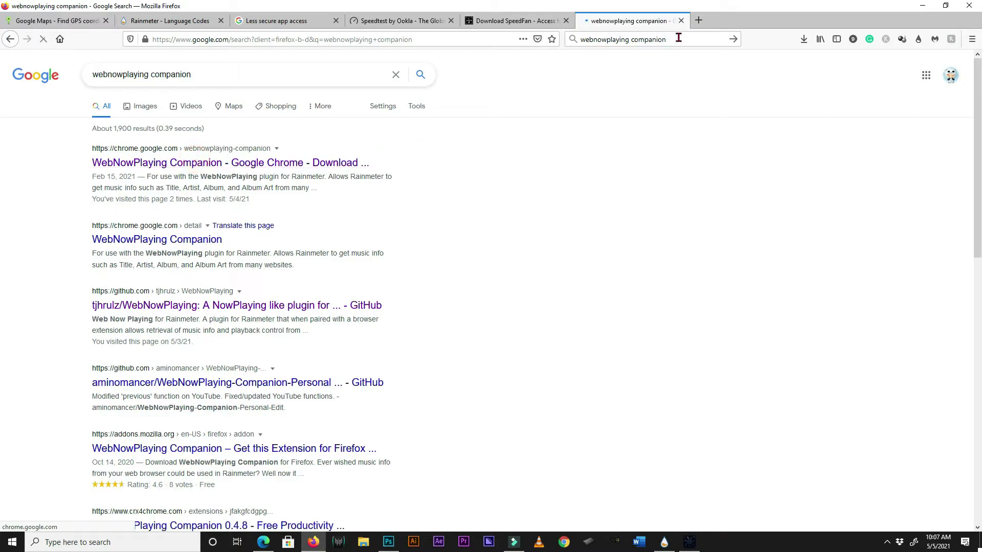
pyautogui.click(923, 10)
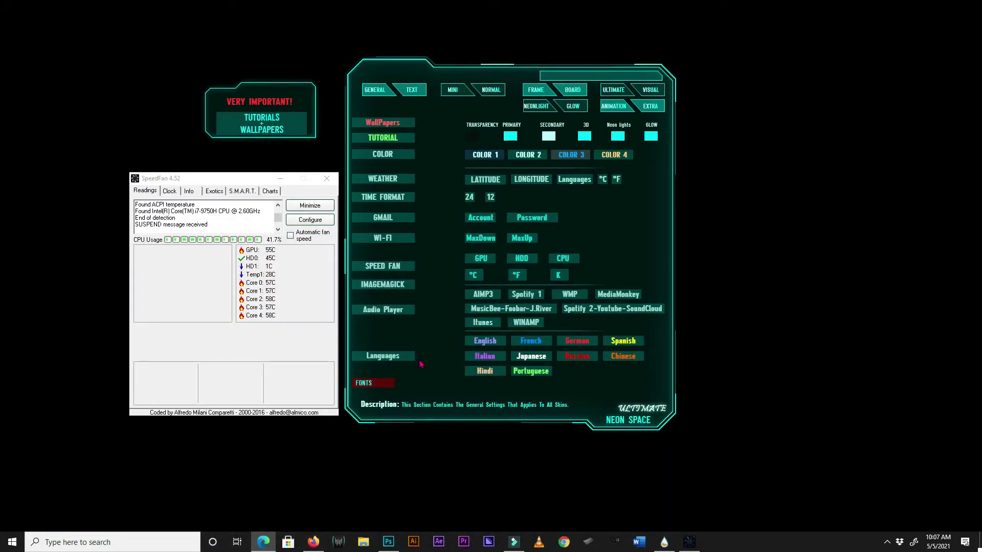
pyautogui.click(570, 368)
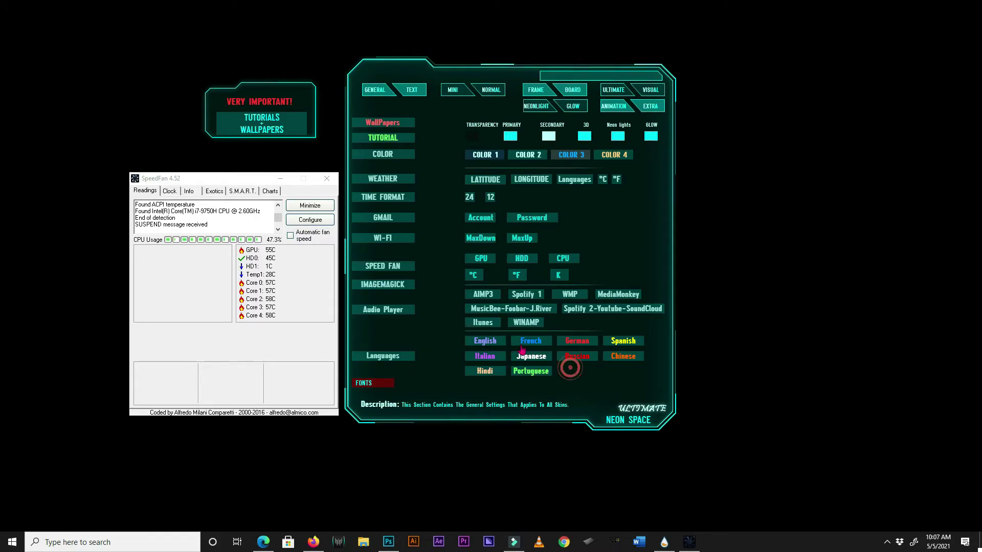
pyautogui.click(461, 341)
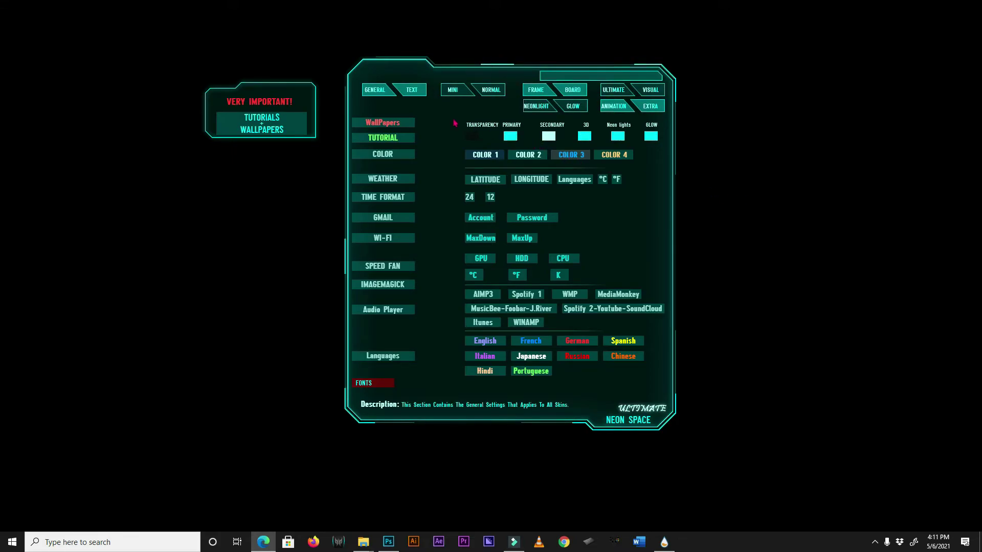
# Load the glowing SHORT-CUT 'N' link bar from the TEXT page, then show the standard skins.
pyautogui.click(417, 93)
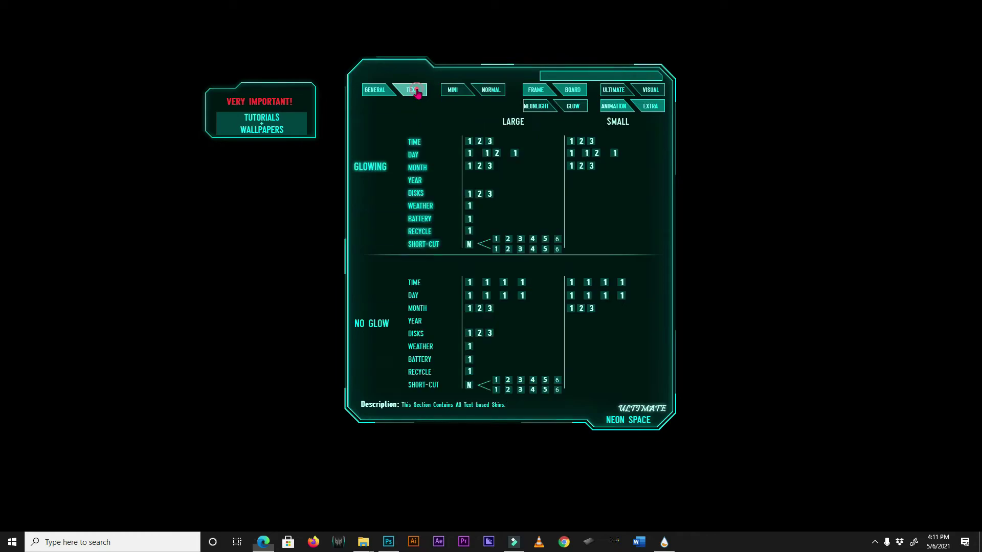
pyautogui.click(469, 245)
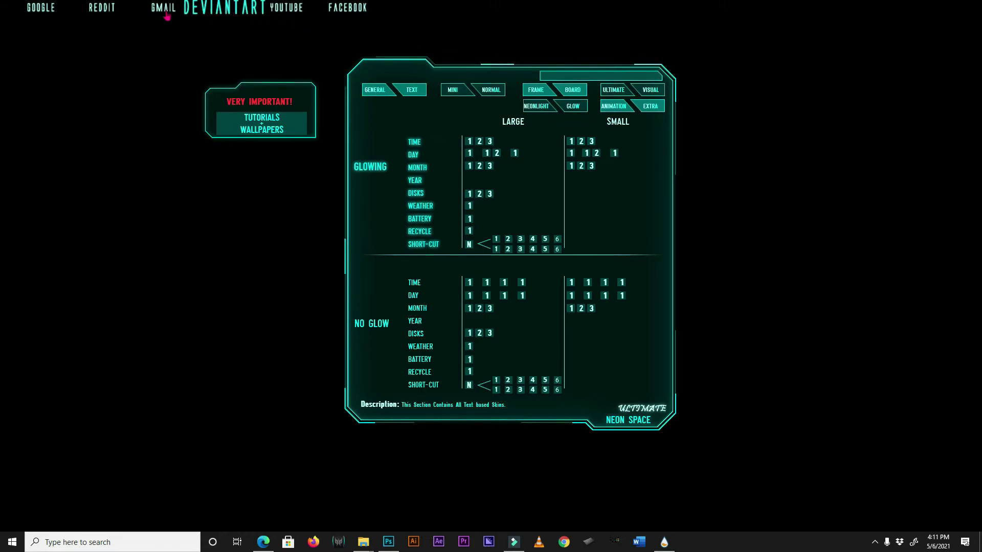
pyautogui.click(496, 235)
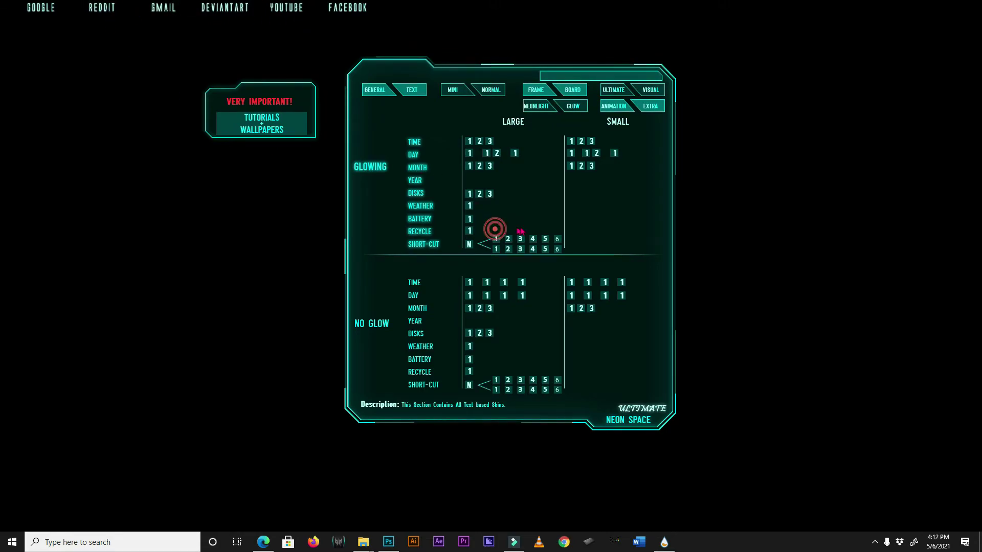
pyautogui.click(557, 232)
pyautogui.click(489, 91)
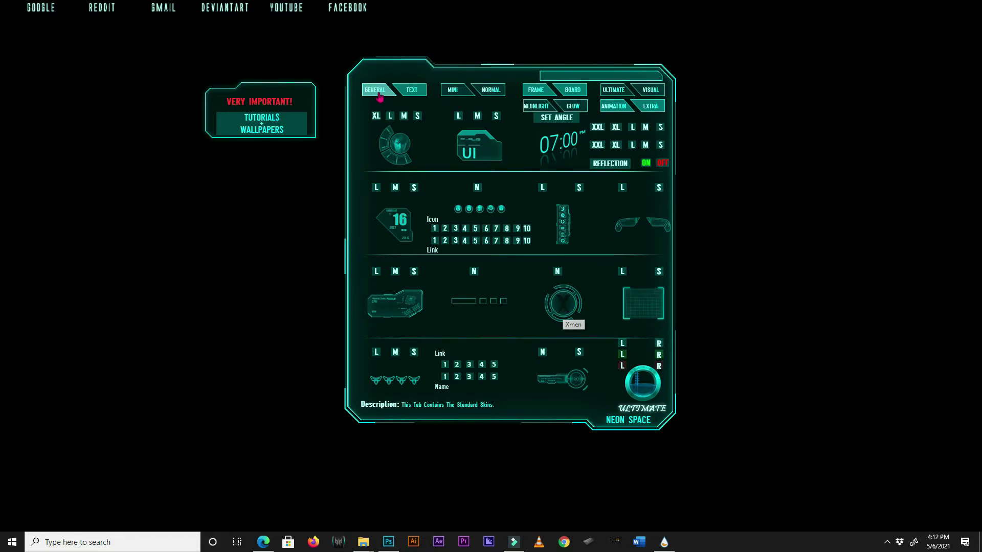
# Load the large Health Diagnostics skin, move its settings panel right, and add the ring widget.
pyautogui.click(581, 90)
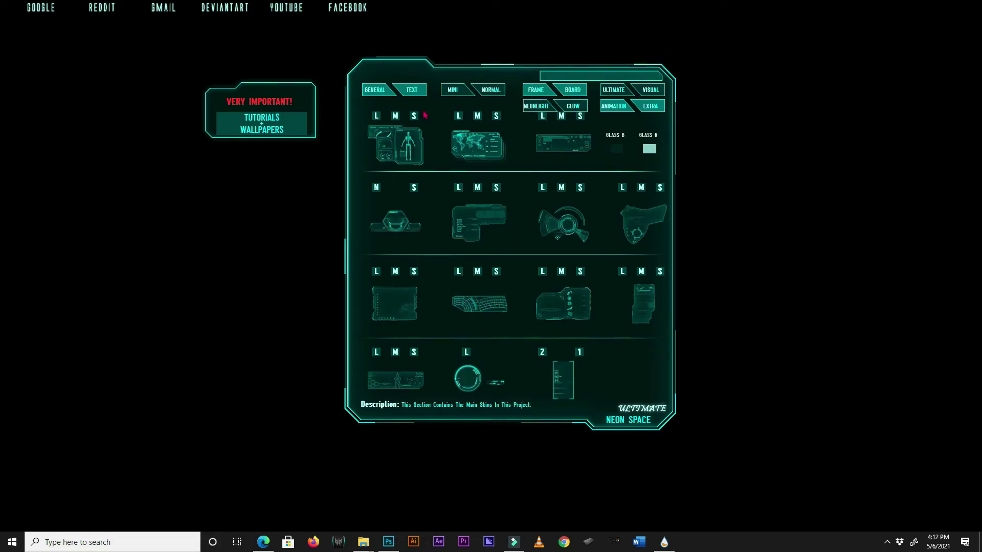
pyautogui.click(376, 118)
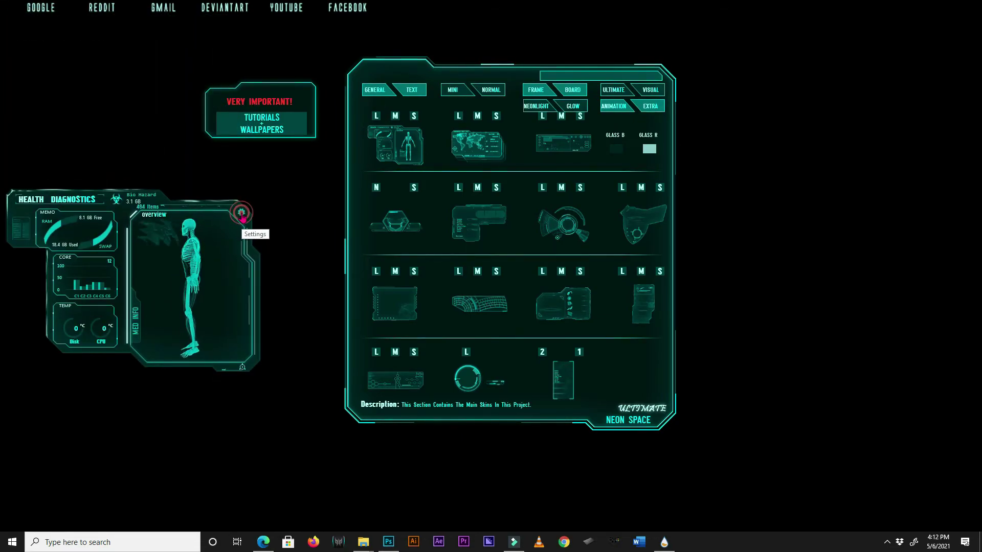
pyautogui.click(241, 215)
pyautogui.moveTo(153, 135)
pyautogui.mouseDown()
pyautogui.moveTo(721, 259)
pyautogui.moveTo(874, 309)
pyautogui.mouseUp()
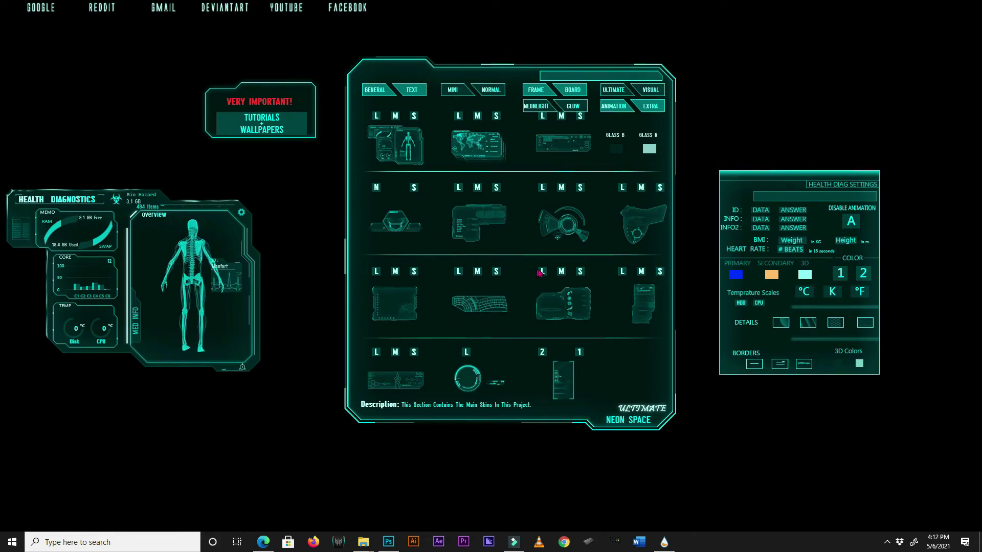
pyautogui.click(502, 98)
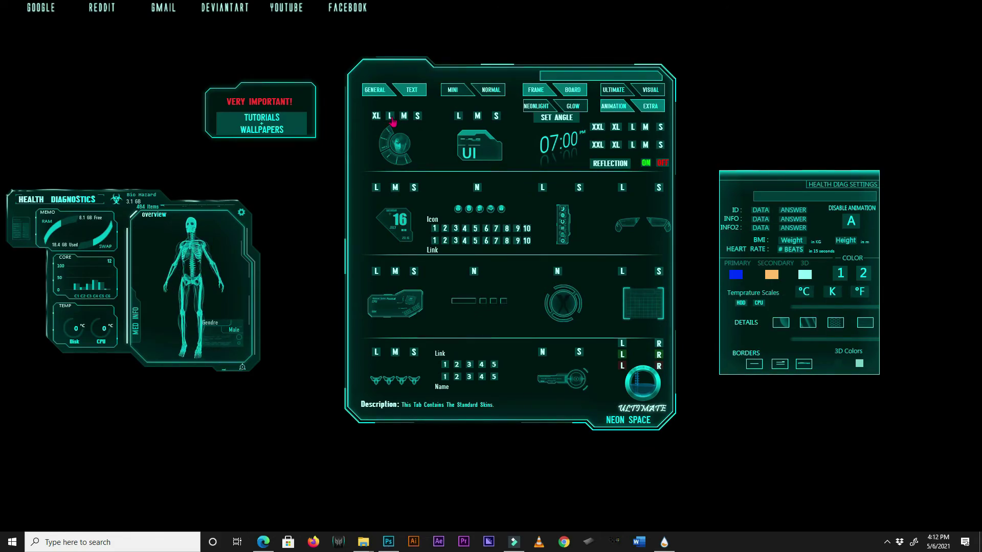
pyautogui.click(392, 117)
# Unload the Health Diagnostics skin and its Health Diag Settings panel.
pyautogui.rightClick(209, 243)
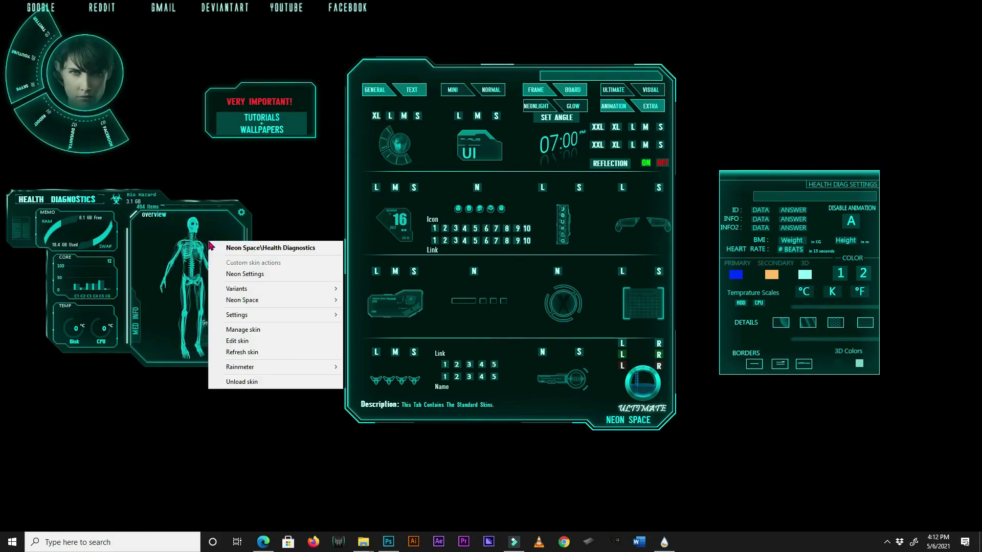
pyautogui.click(250, 379)
pyautogui.rightClick(733, 191)
pyautogui.click(747, 287)
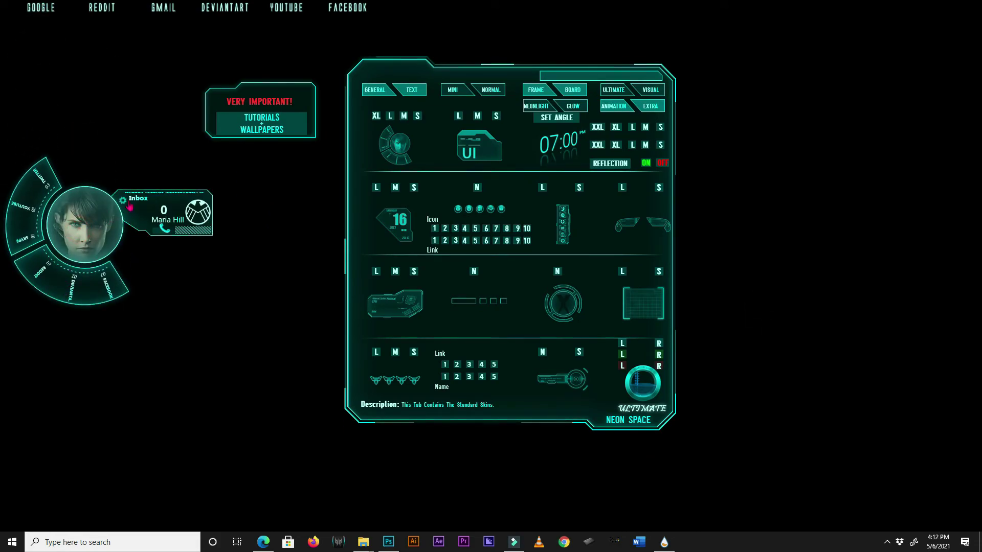
pyautogui.click(123, 200)
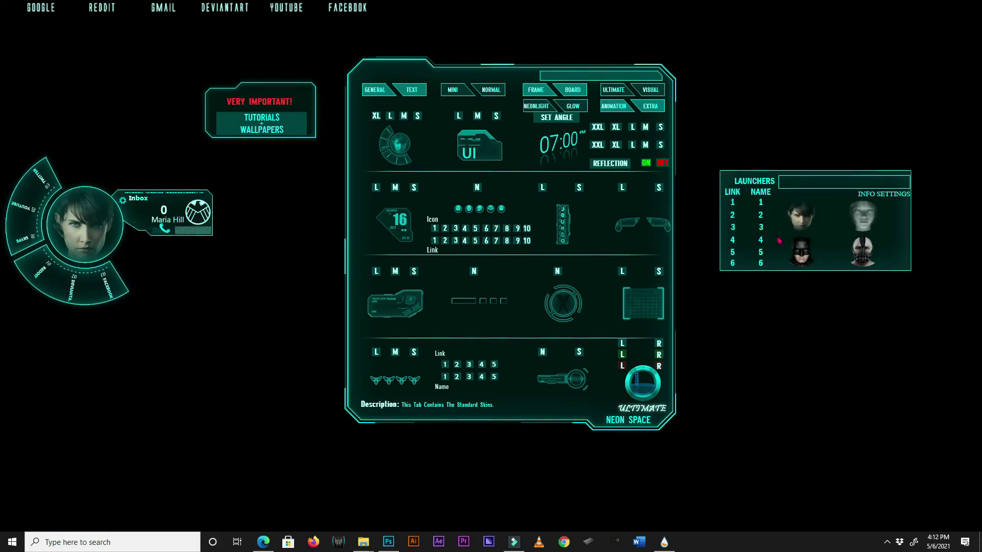
pyautogui.moveTo(776, 236); pyautogui.dragTo(232, 406)
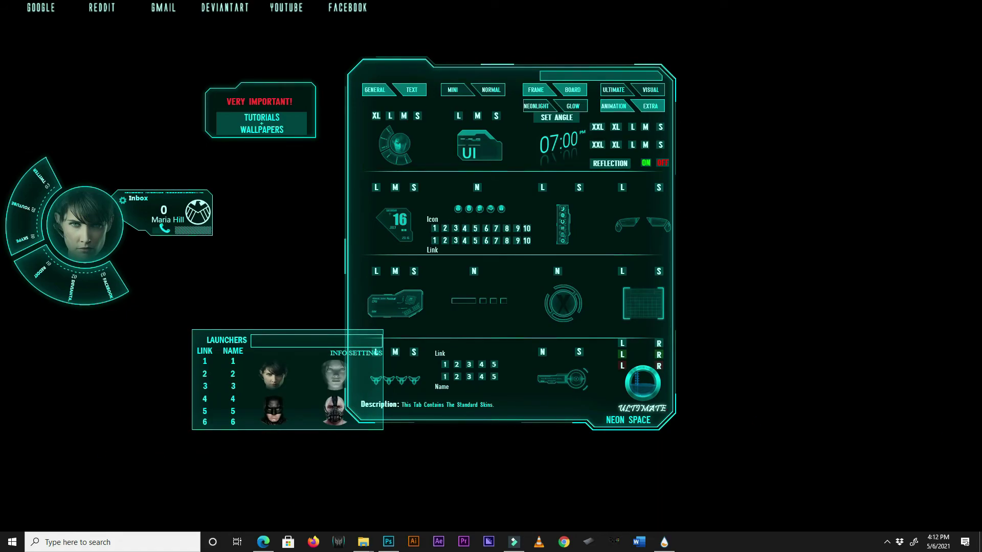
pyautogui.moveTo(303, 386); pyautogui.dragTo(231, 388)
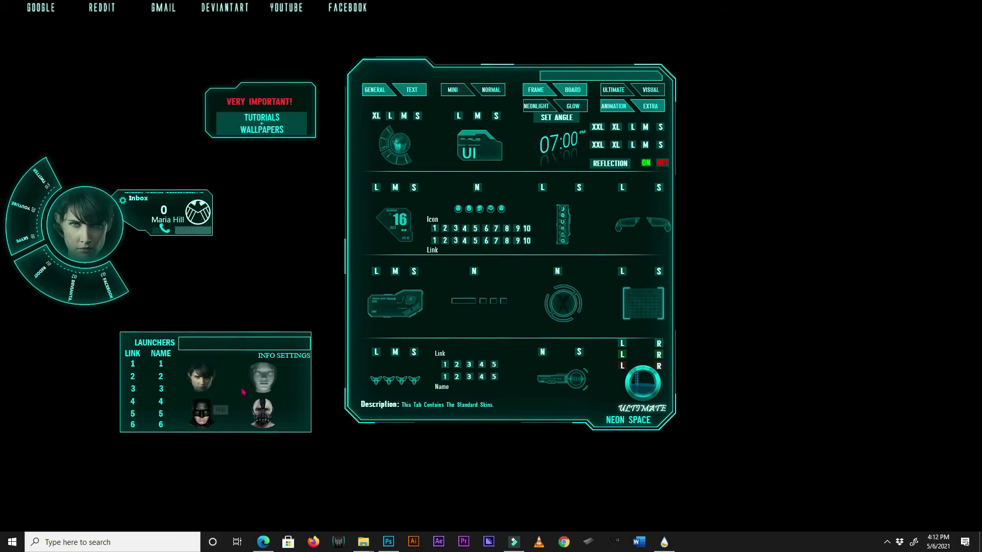
pyautogui.click(265, 382)
pyautogui.click(205, 418)
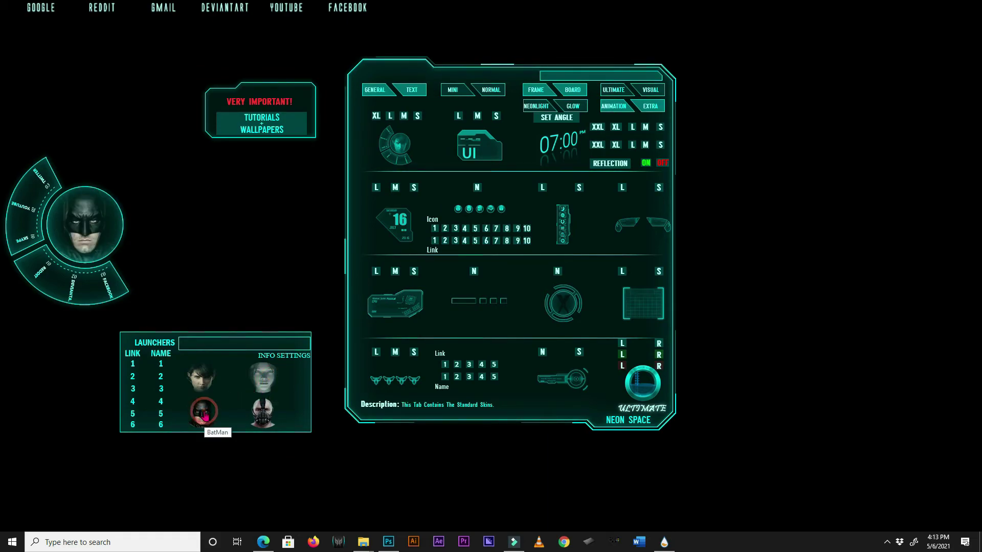
pyautogui.click(263, 412)
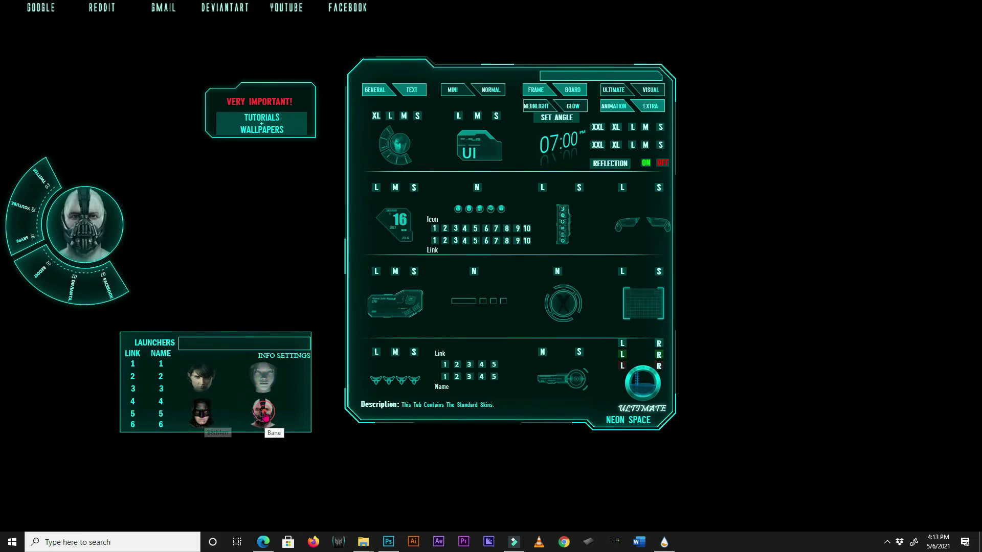
pyautogui.click(133, 364)
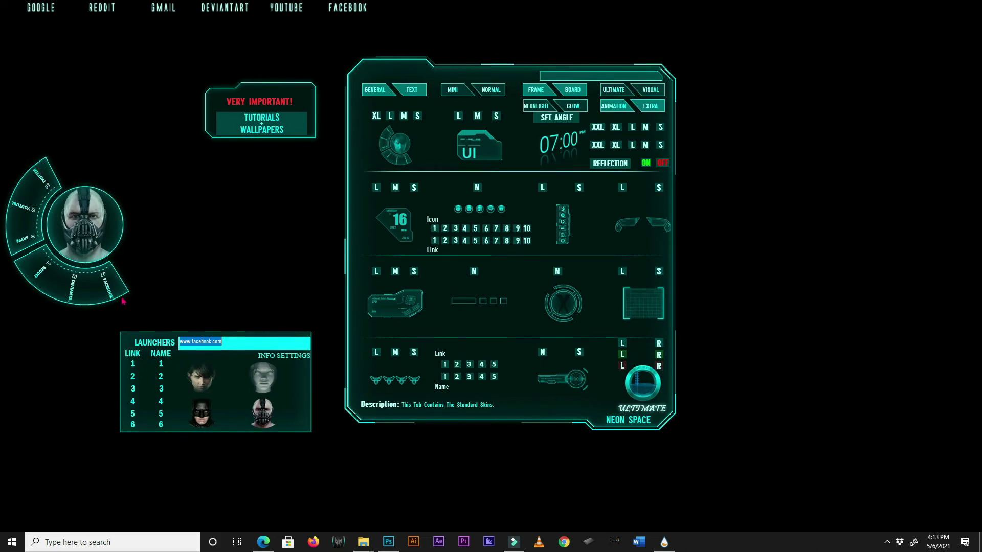
pyautogui.click(160, 365)
# Unload the launcher settings panel and the ring launcher skin.
pyautogui.rightClick(296, 374)
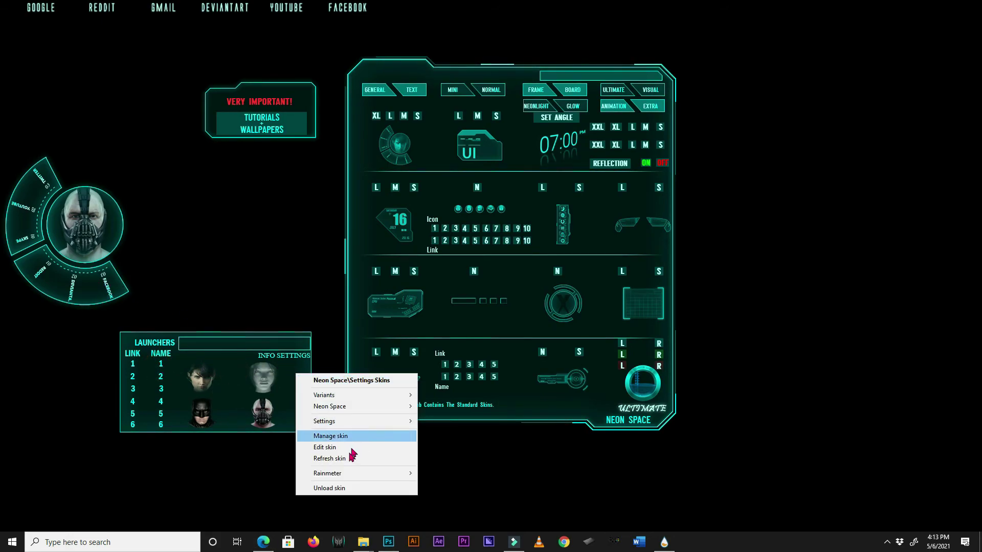
pyautogui.click(329, 488)
pyautogui.rightClick(102, 294)
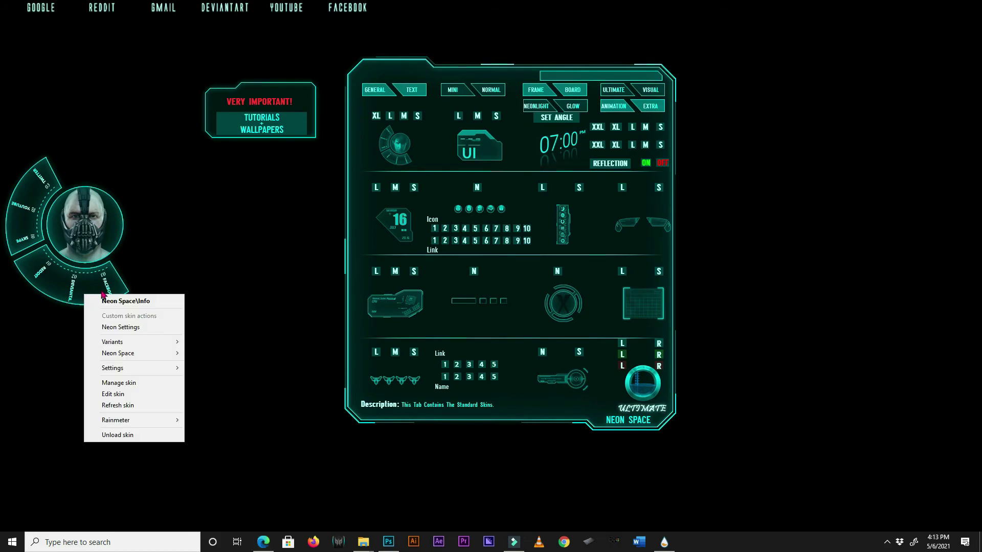
pyautogui.click(126, 435)
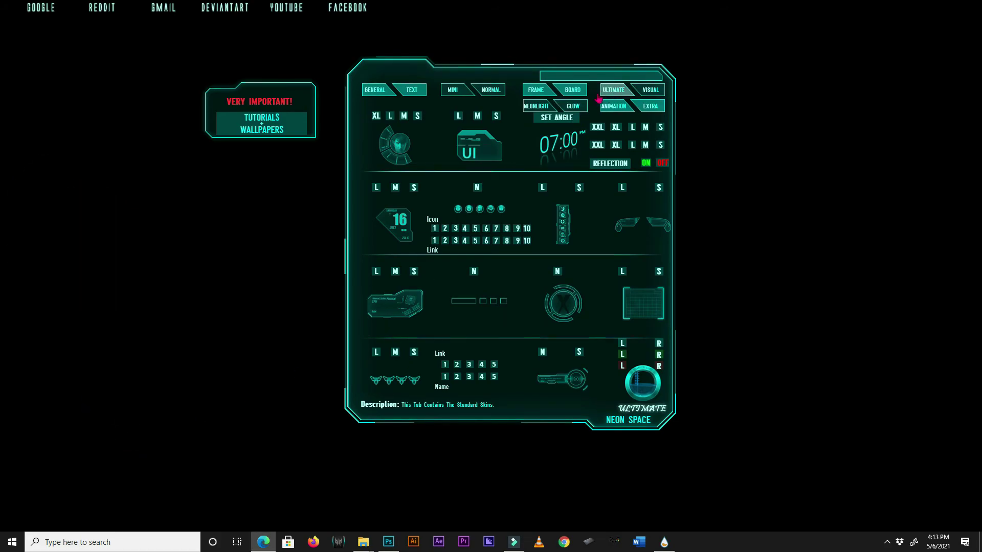
# Load the Health Diagnostics skin in large size from BOARD and place its settings panel beside it.
pyautogui.click(572, 90)
pyautogui.click(376, 117)
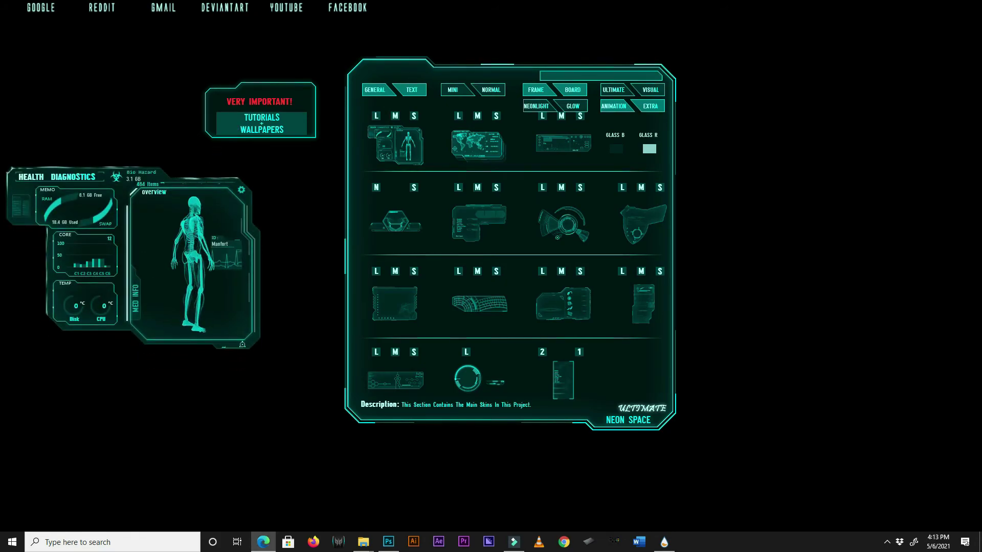
pyautogui.click(241, 207)
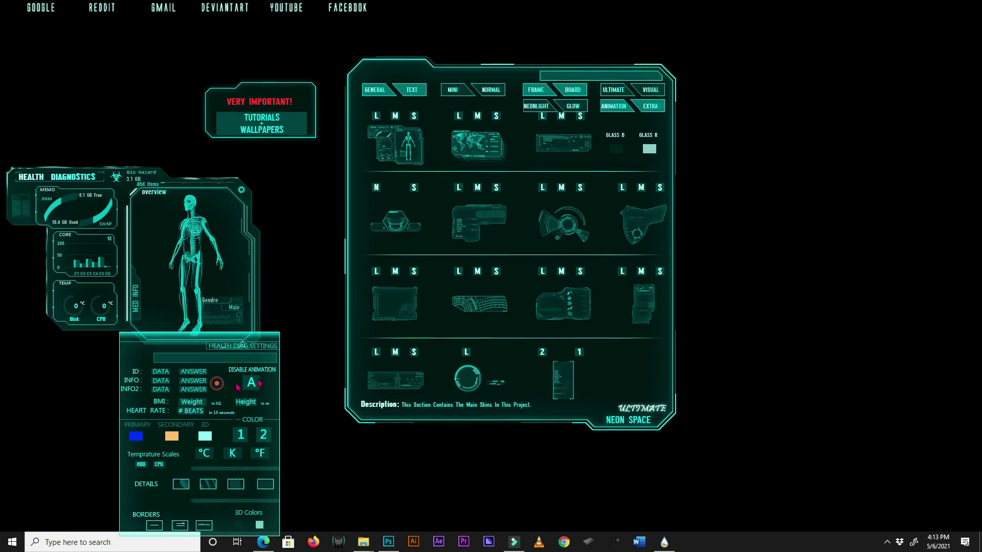
pyautogui.moveTo(231, 377); pyautogui.dragTo(804, 220)
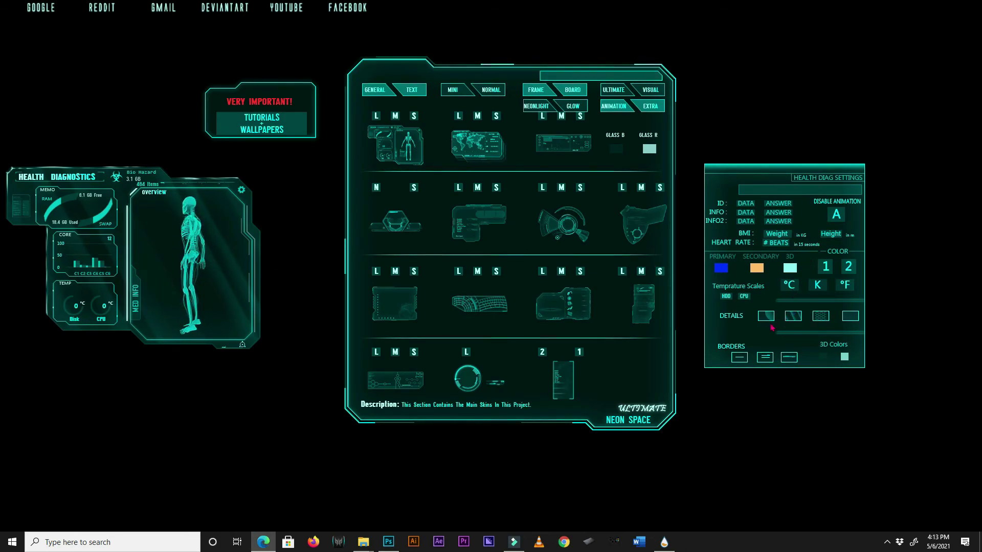
# Try glow, glass and double borders plus reflection and scanlines details, ending on single neon glow.
pyautogui.click(740, 360)
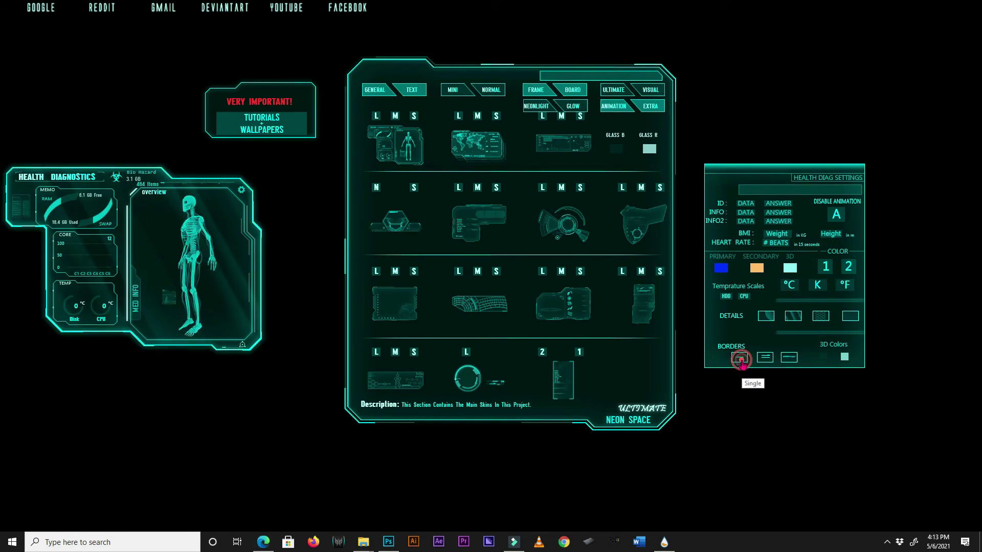
pyautogui.click(766, 318)
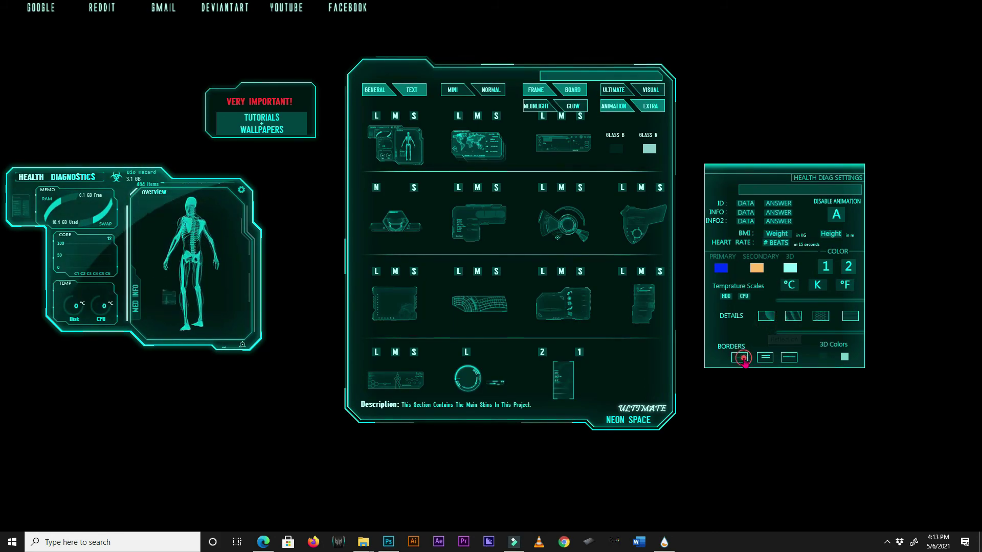
pyautogui.click(766, 357)
pyautogui.click(764, 360)
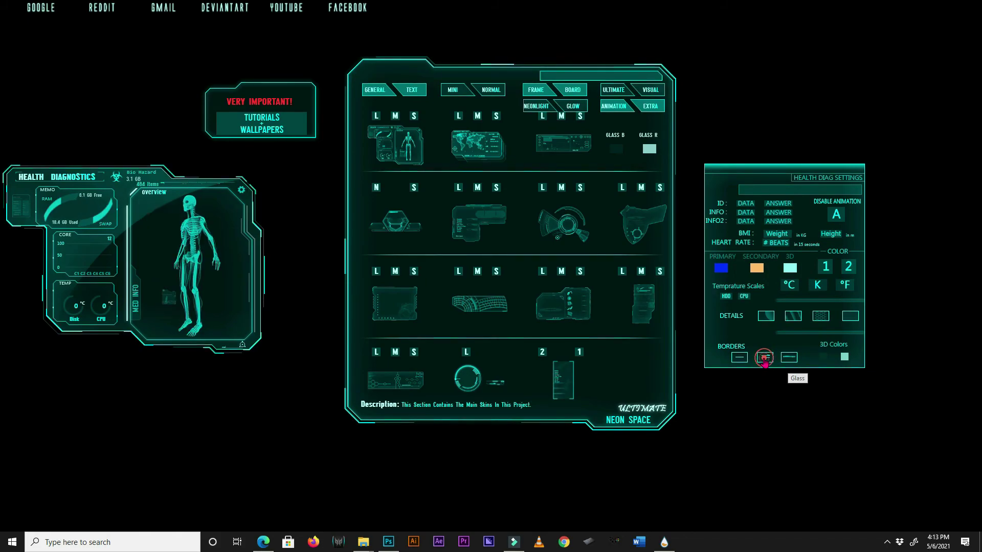
pyautogui.click(765, 315)
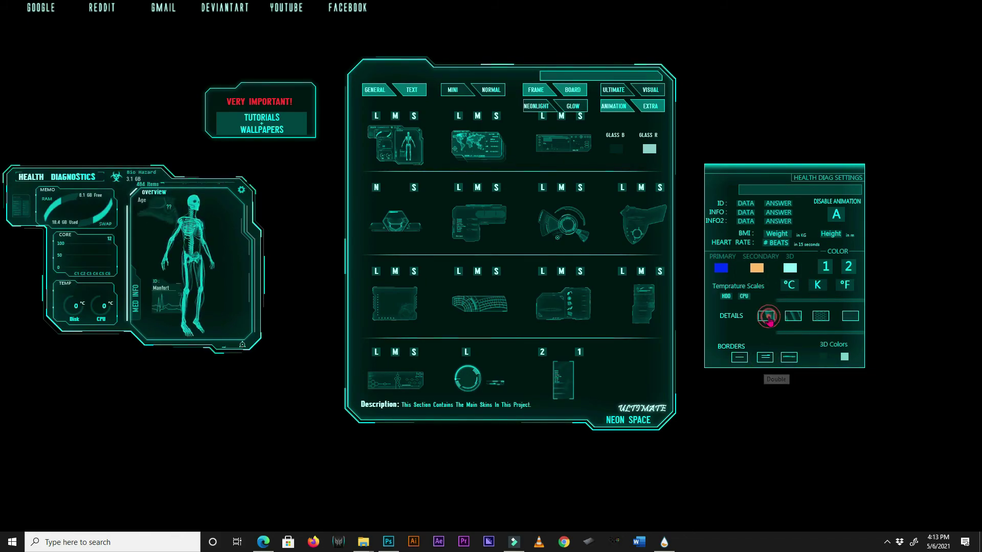
pyautogui.click(850, 315)
pyautogui.click(739, 358)
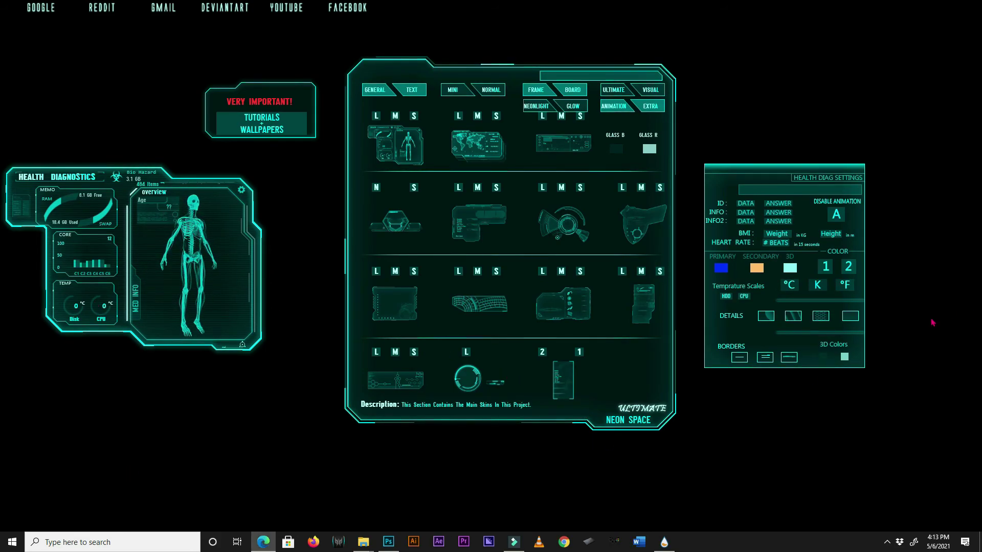
# Unload both the Health Diag settings panel and the Health Diagnostics widget.
pyautogui.rightClick(803, 303)
pyautogui.click(832, 412)
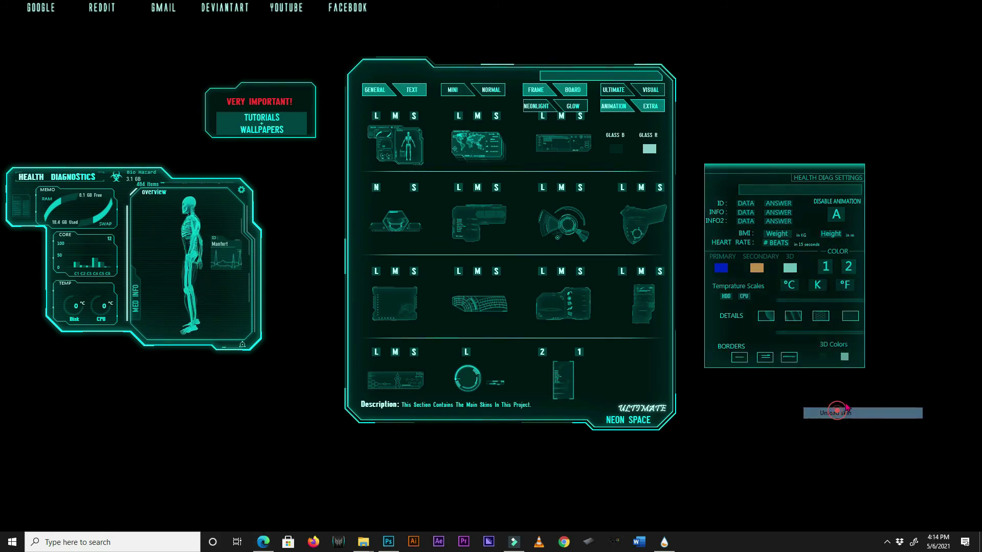
pyautogui.rightClick(264, 281)
pyautogui.click(238, 406)
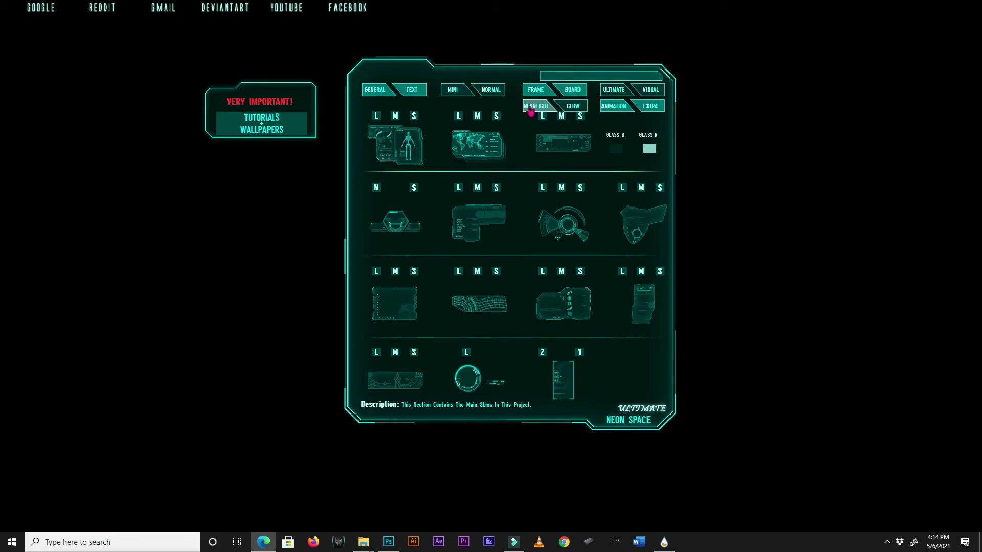
# Load the clock from the standard skins in XL size and move it toward the right edge.
pyautogui.click(488, 92)
pyautogui.click(615, 127)
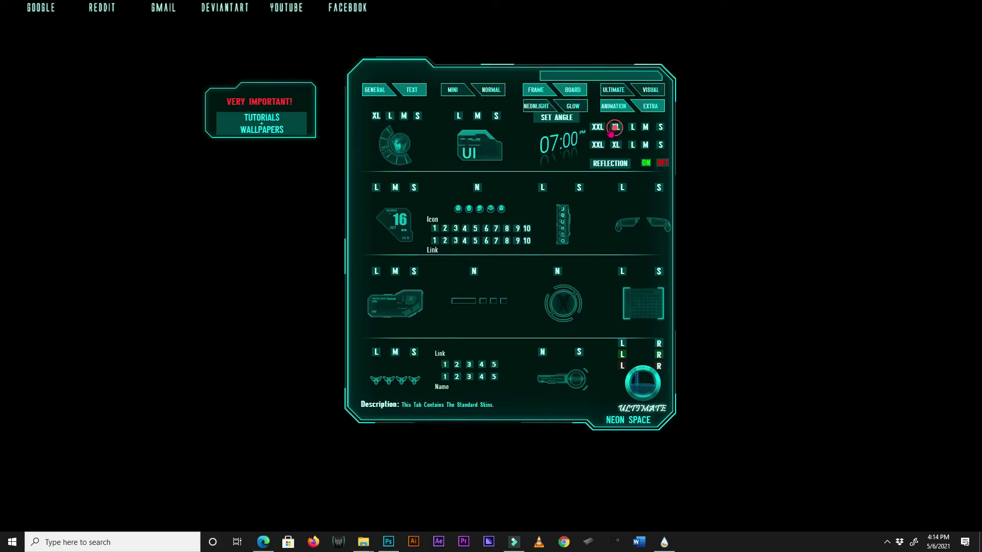
pyautogui.moveTo(195, 213); pyautogui.dragTo(745, 166)
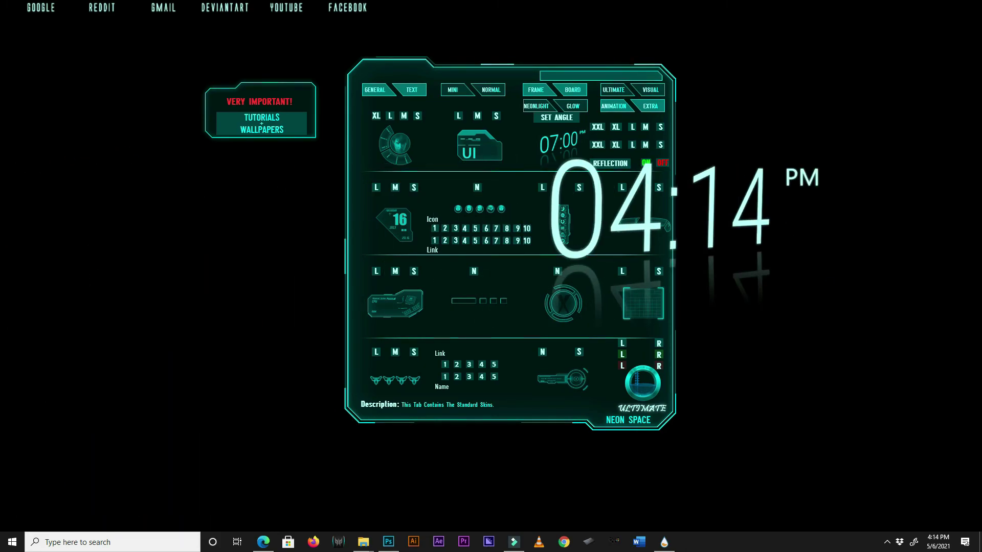
pyautogui.moveTo(695, 233); pyautogui.dragTo(856, 233)
pyautogui.moveTo(939, 137); pyautogui.dragTo(809, 220)
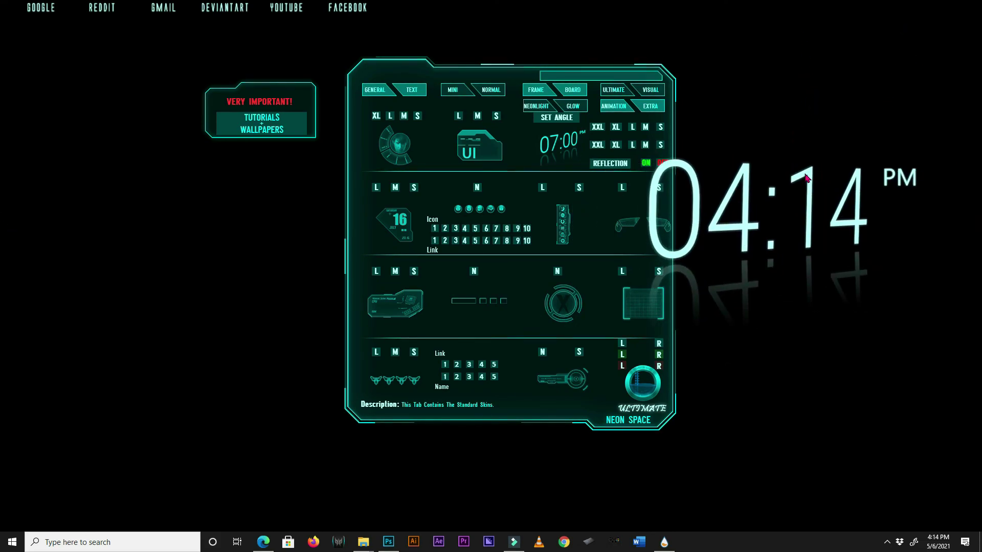
# Turn off Keep on screen for the clock and drag it to the far-left edge, partly off-screen.
pyautogui.rightClick(805, 176)
pyautogui.moveTo(848, 249)
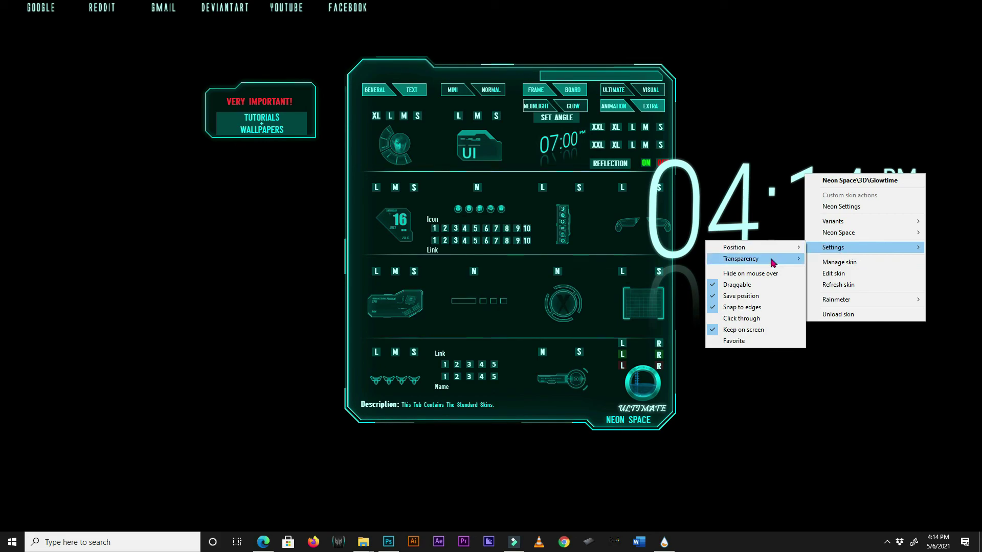
pyautogui.click(741, 330)
pyautogui.moveTo(770, 193); pyautogui.dragTo(120, 230)
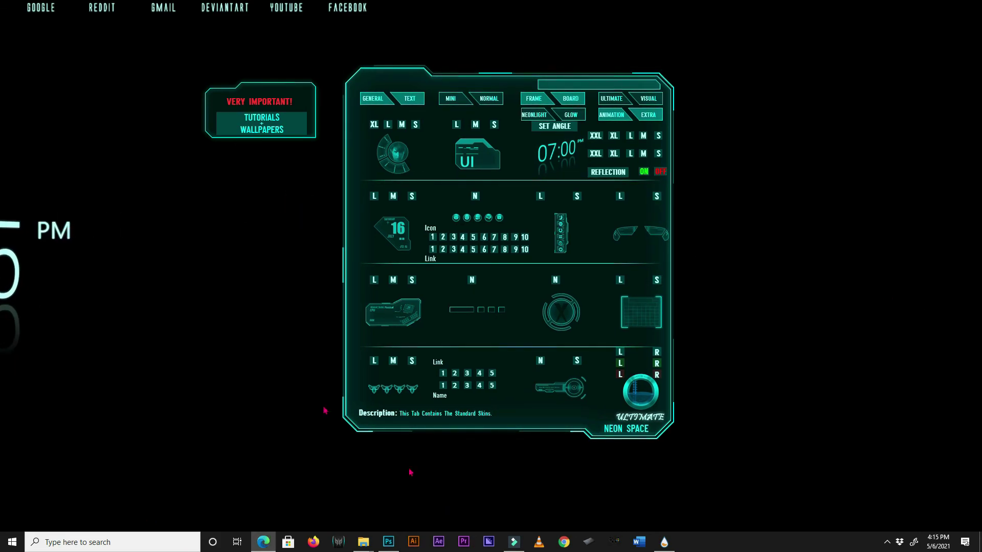
# In Manage Rainmeter, set the active GlowtimeXL1.ini clock's coordinates to X 0, Y 0 and close the manager.
pyautogui.click(887, 542)
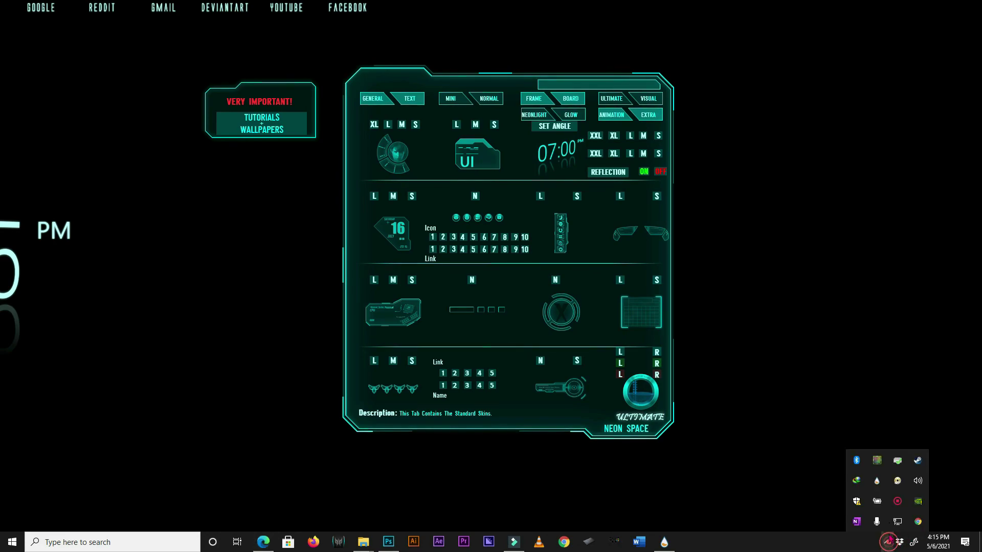
pyautogui.rightClick(876, 482)
pyautogui.click(875, 295)
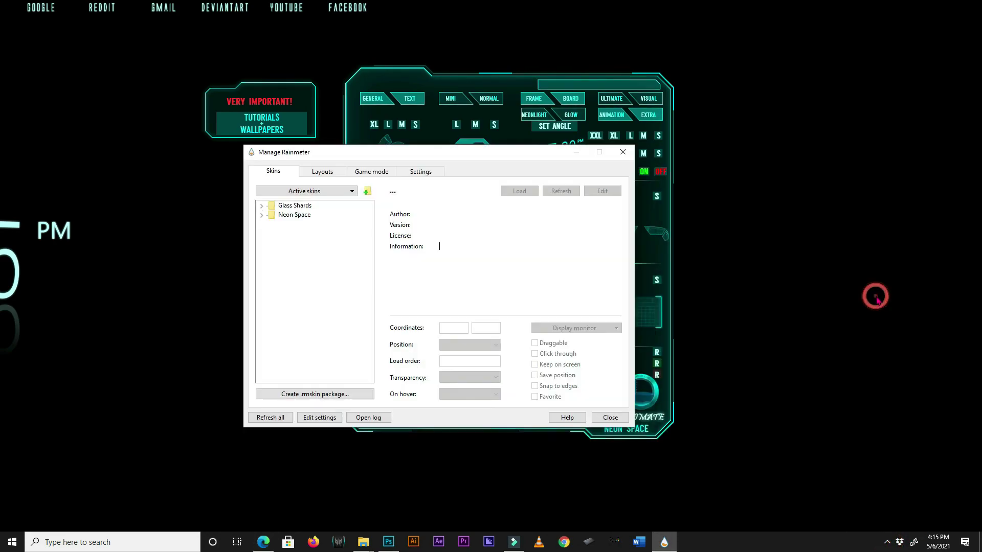
pyautogui.click(312, 192)
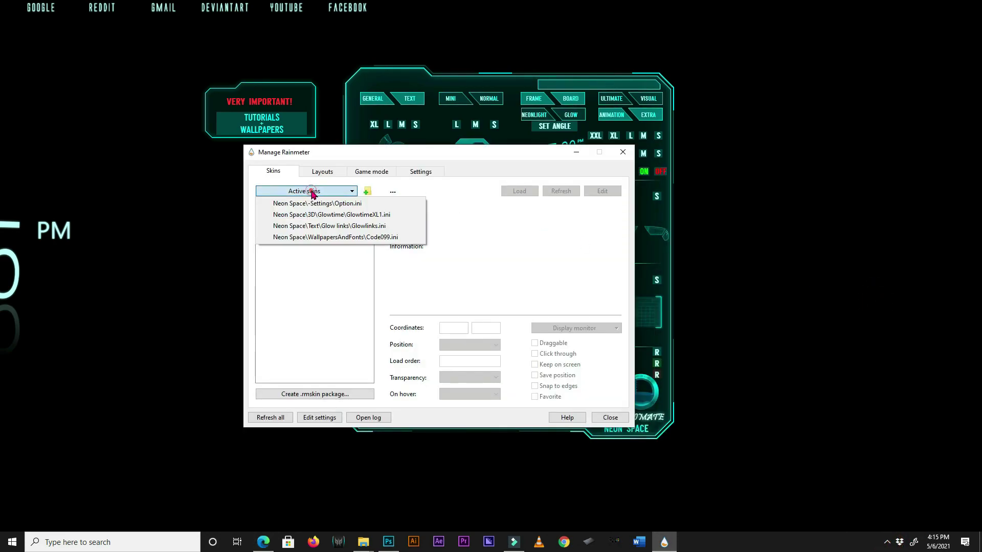
pyautogui.click(341, 214)
pyautogui.moveTo(463, 328); pyautogui.dragTo(417, 331)
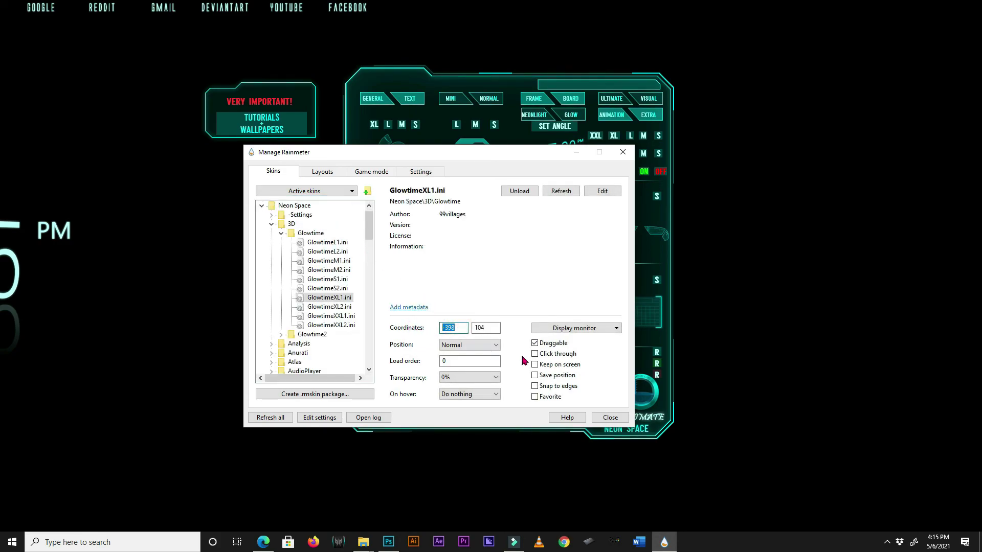
pyautogui.write('0')
pyautogui.press('Tab')
pyautogui.write('0')
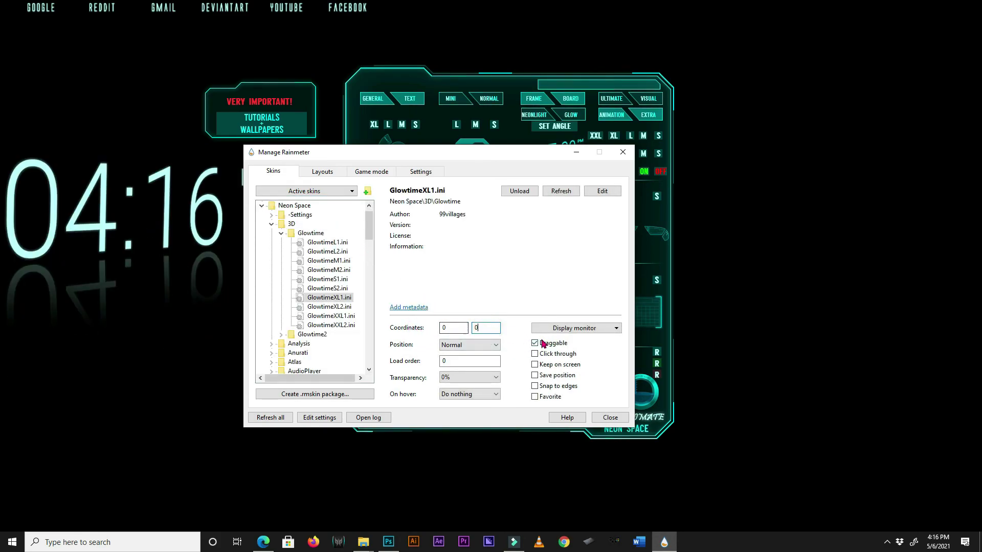
pyautogui.click(607, 417)
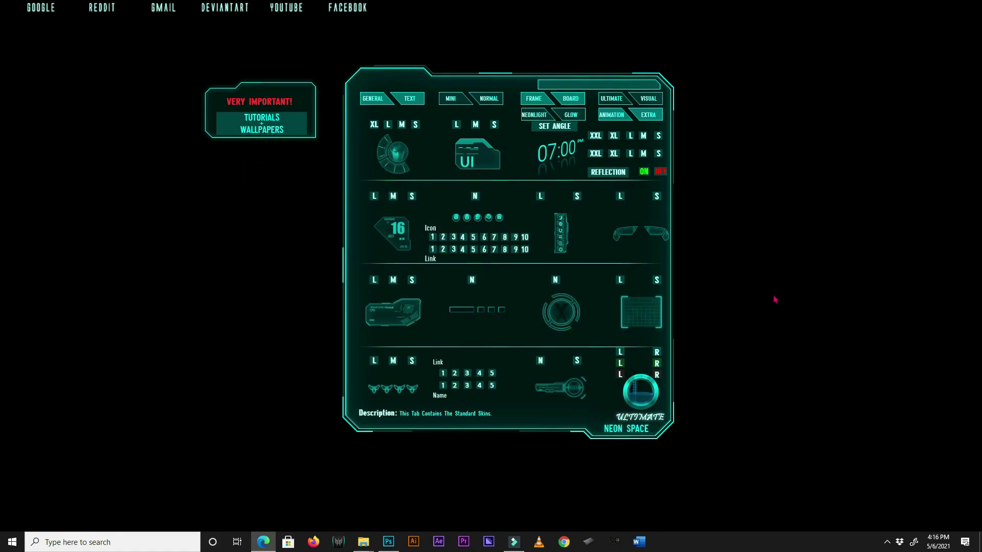